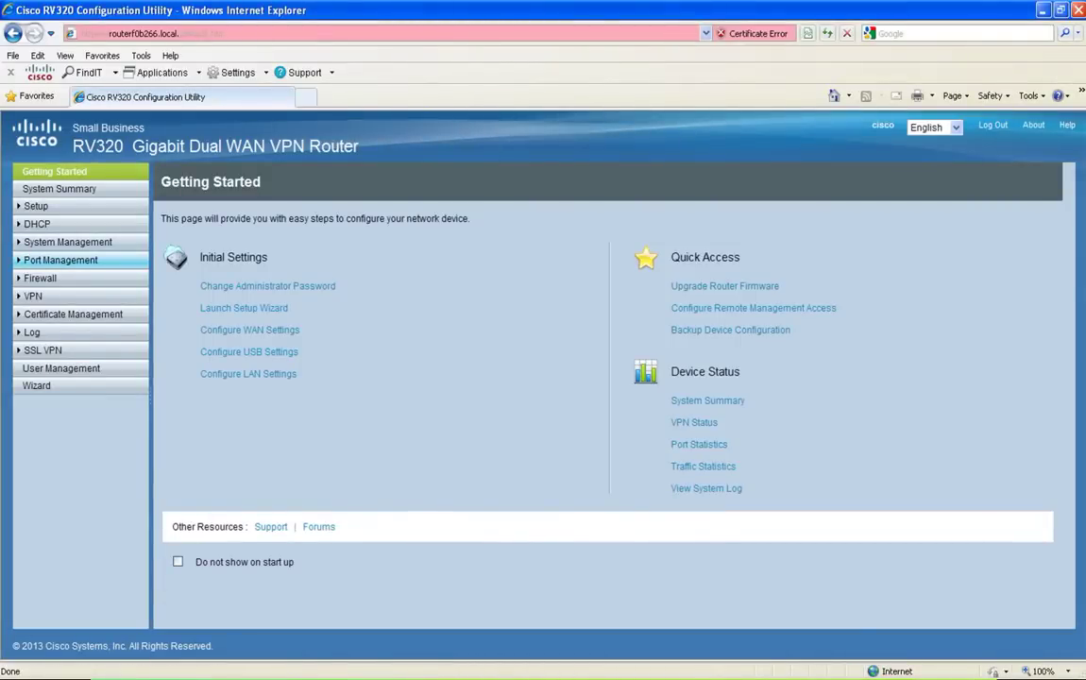
- In the port management's VLAN membership settings, add a new VLAN with ID 4 and the description Sales
left_click(60, 259)
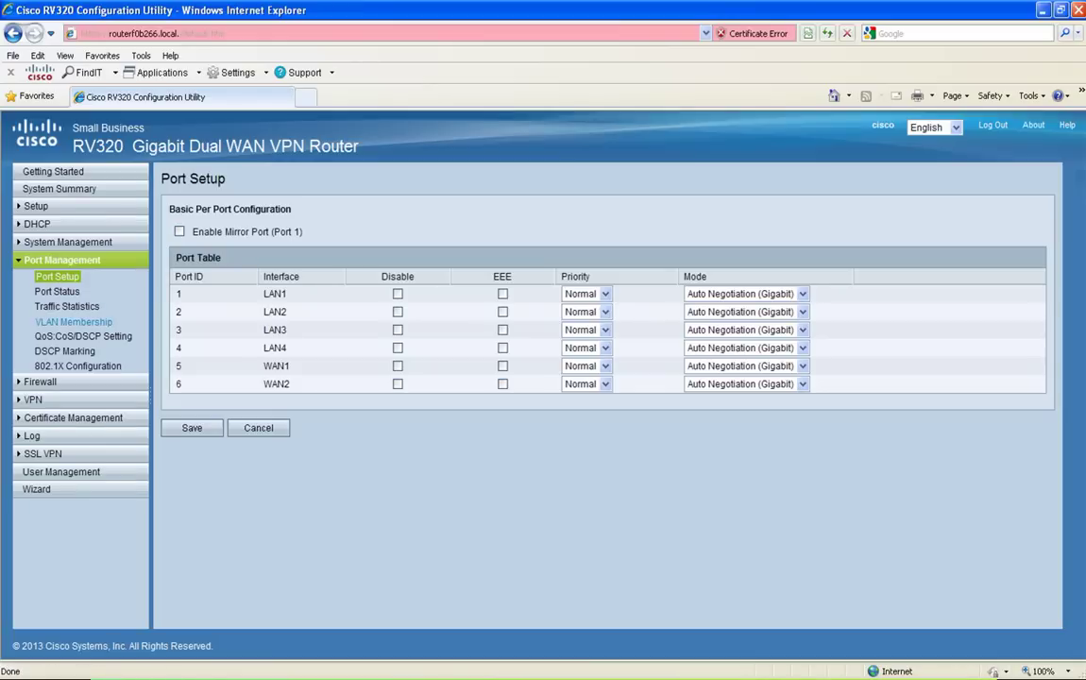
left_click(74, 321)
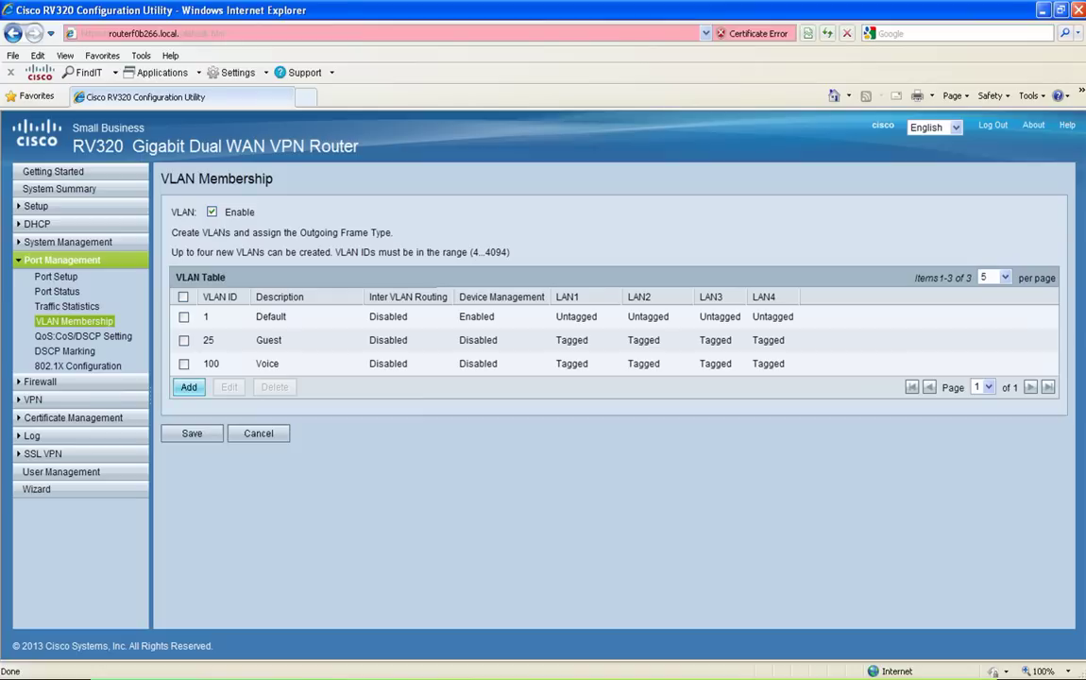
left_click(189, 387)
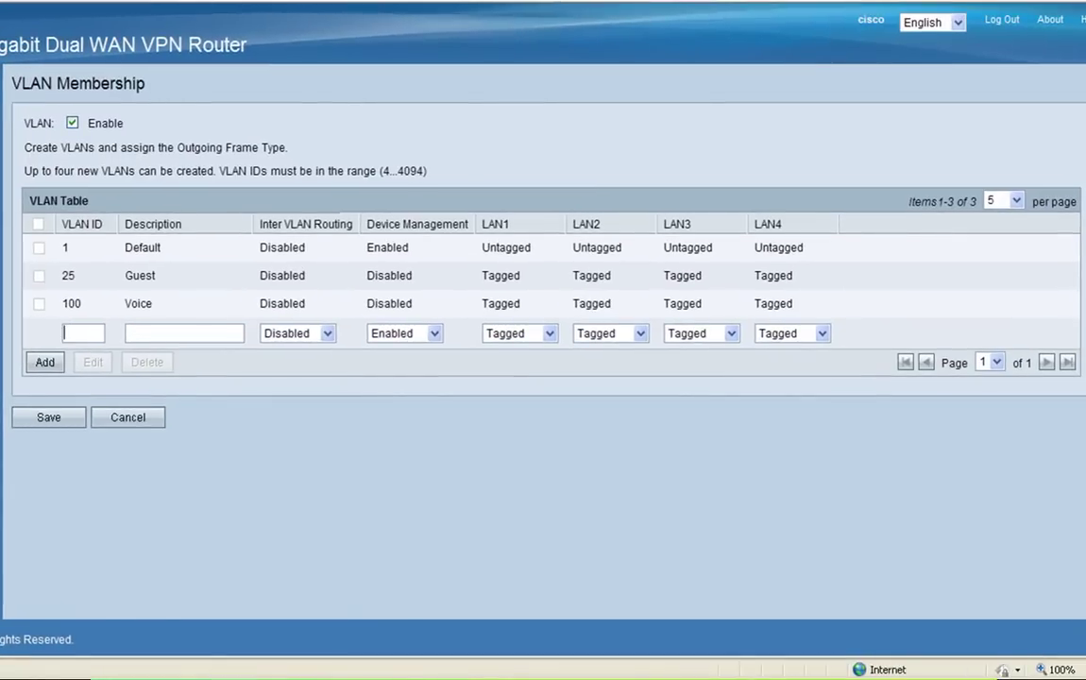
type("4")
key("Tab")
type("Sales")
- Add another VLAN entry with ID 5 and the description Accounting
left_click(44, 361)
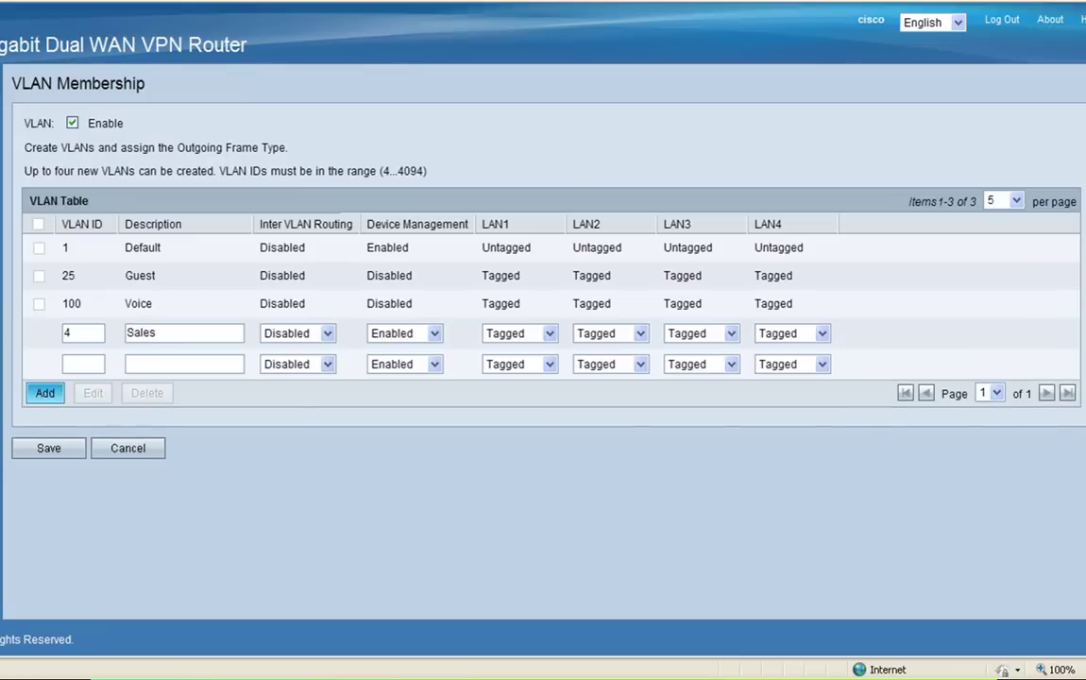
type("5")
key("Tab")
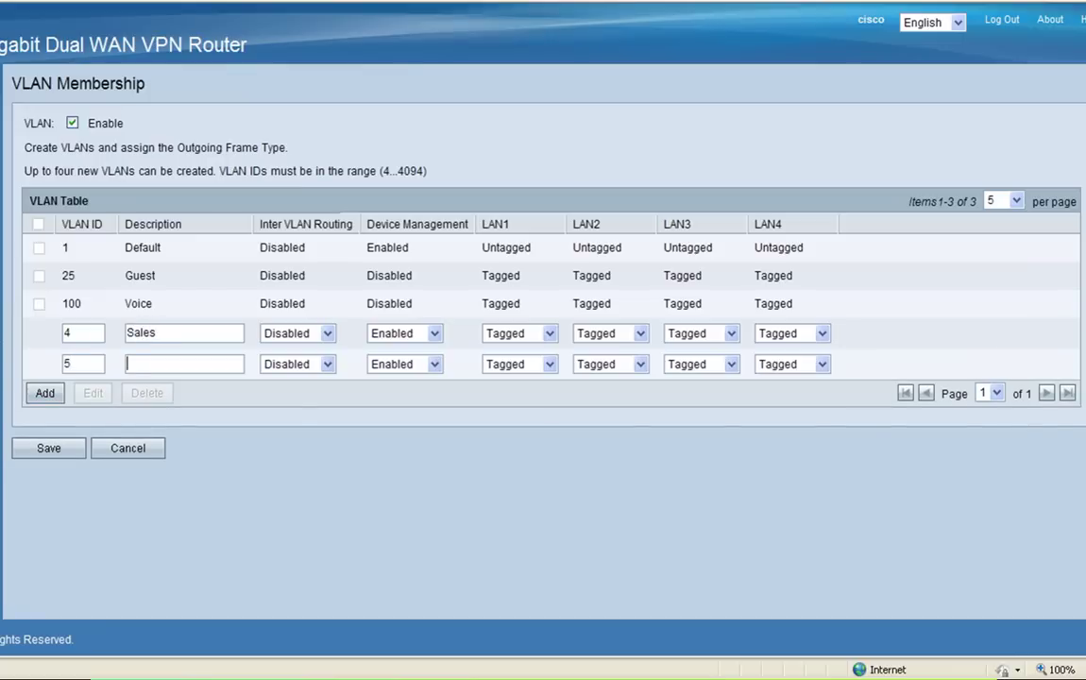
type("Accounting")
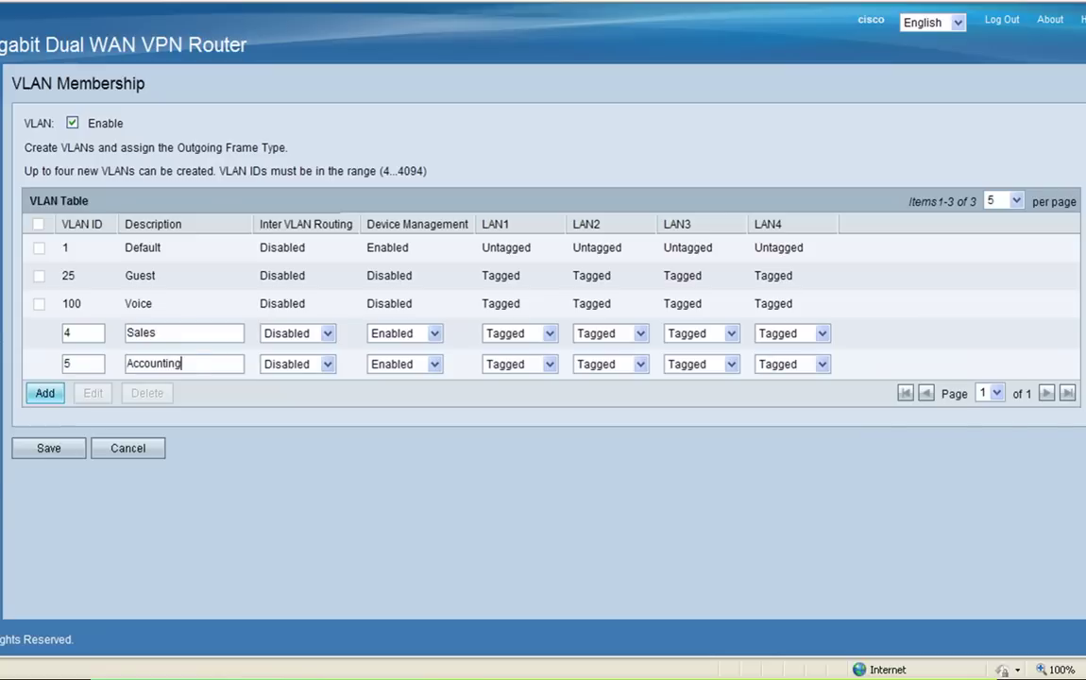
- Add a VLAN entry with ID 6 and the description Shipping, and save the VLAN table
left_click(45, 393)
left_click(83, 395)
type("6")
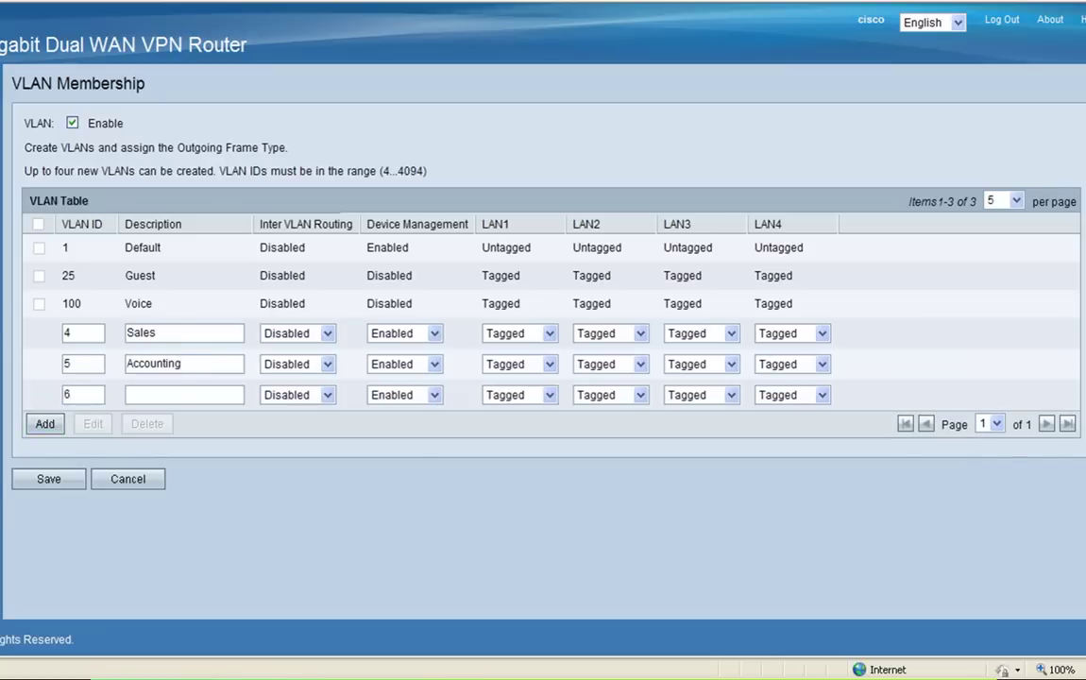
key("Tab")
type("Shipping")
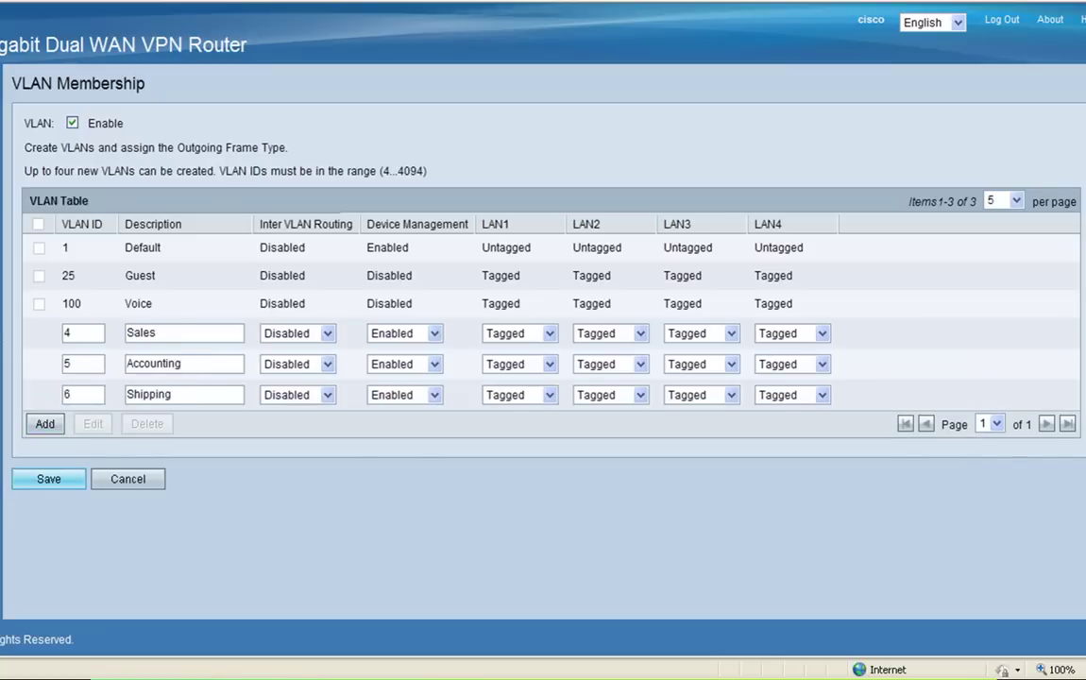
left_click(49, 479)
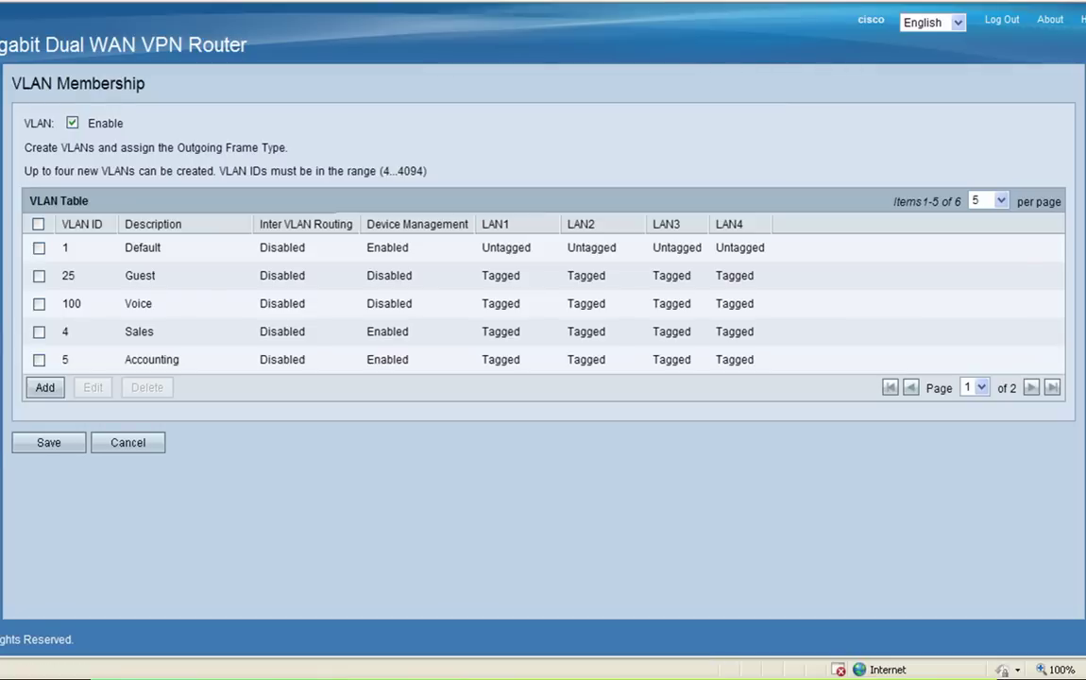
- Show 10 entries per page in the VLAN table and open all VLANs for editing
left_click(1000, 200)
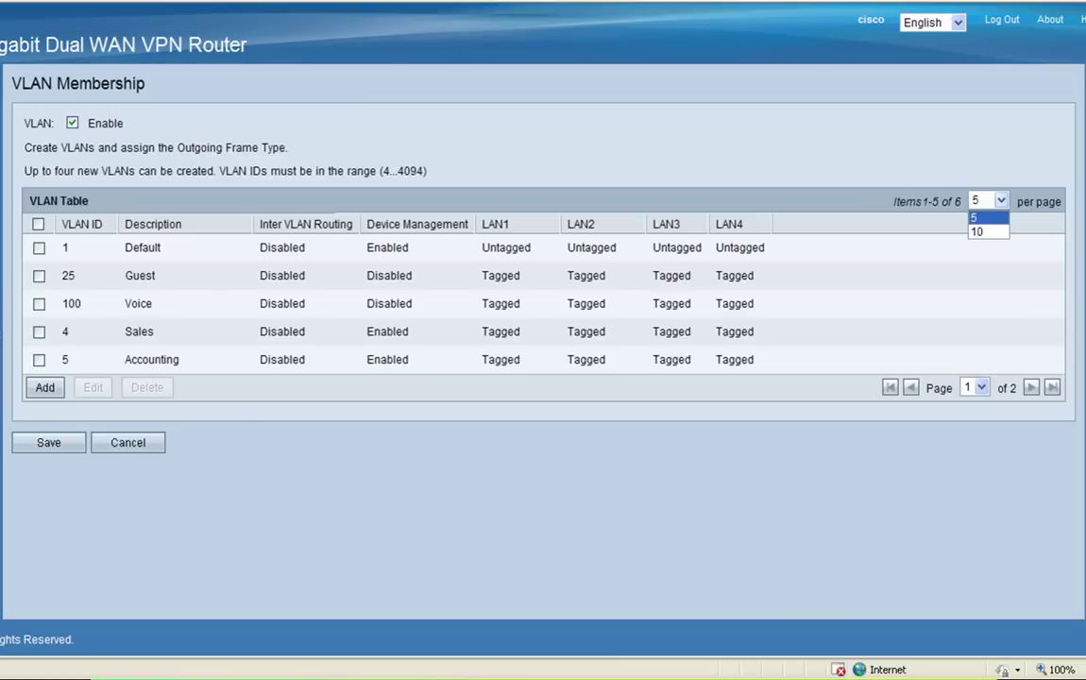
left_click(987, 233)
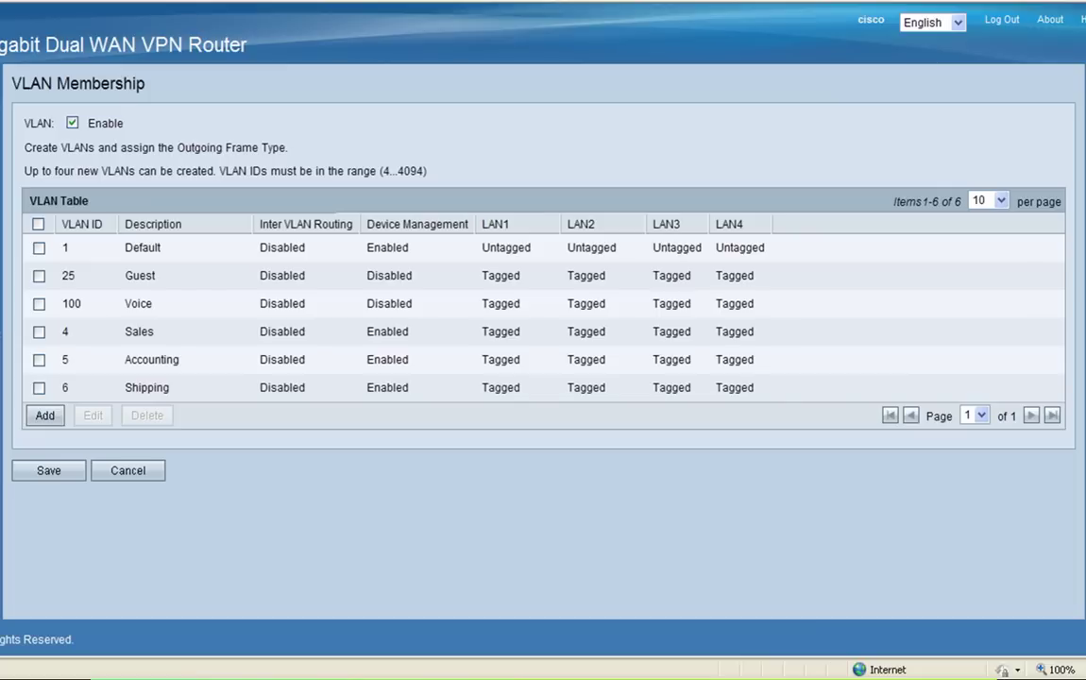
left_click(38, 224)
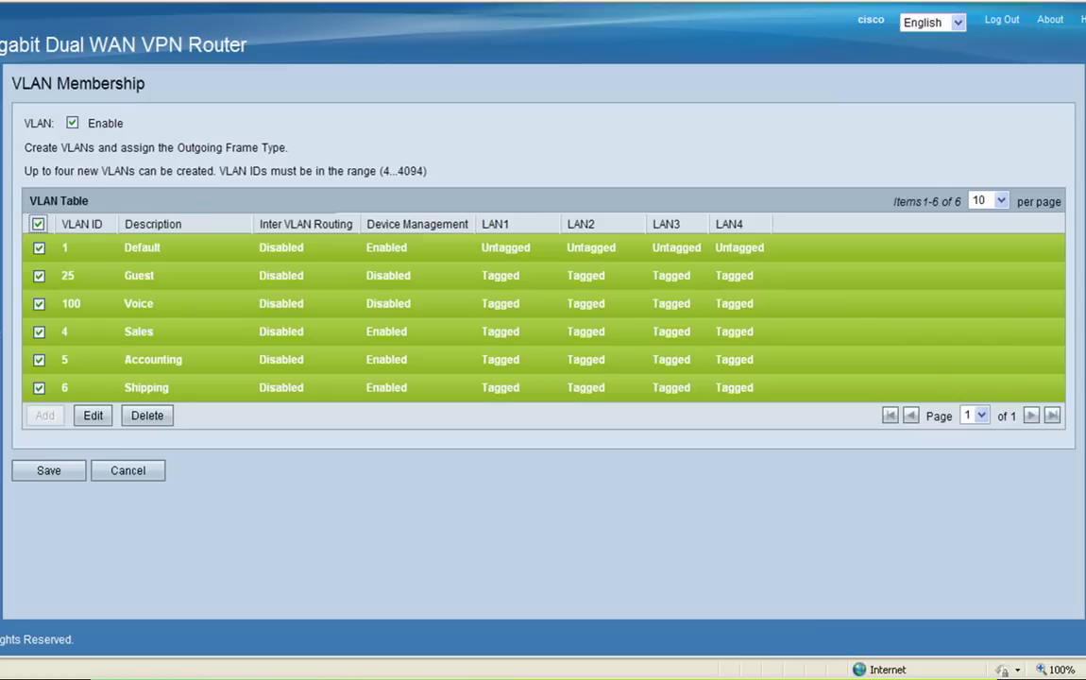
left_click(93, 416)
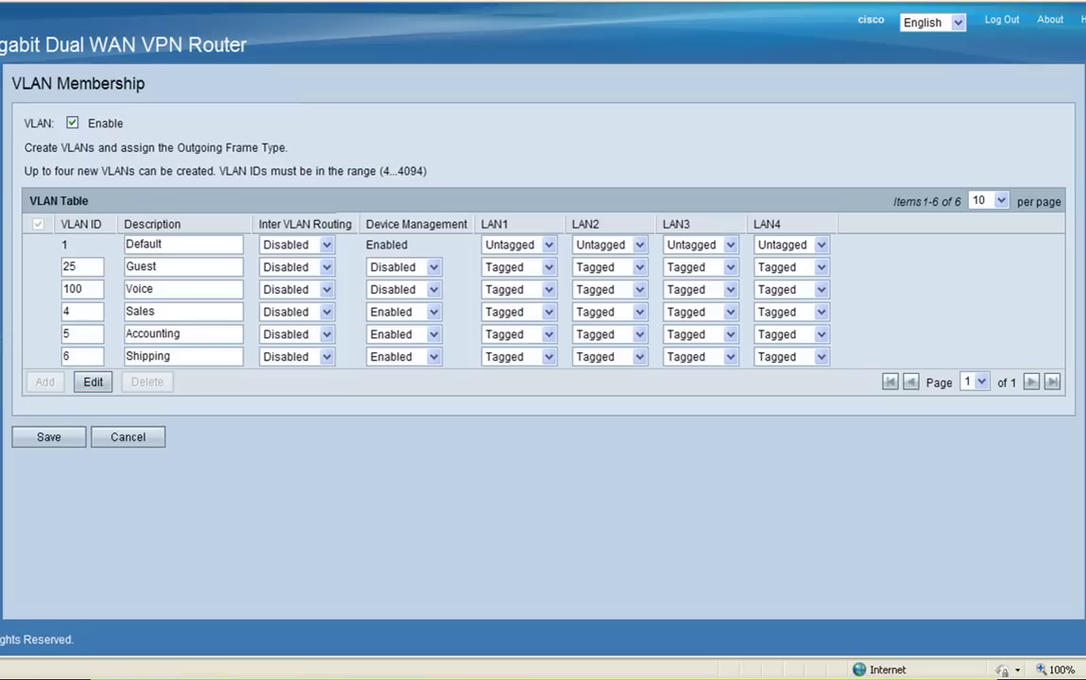
- Set Device Management to Disabled for the Sales, Accounting and Shipping VLANs
left_click(397, 312)
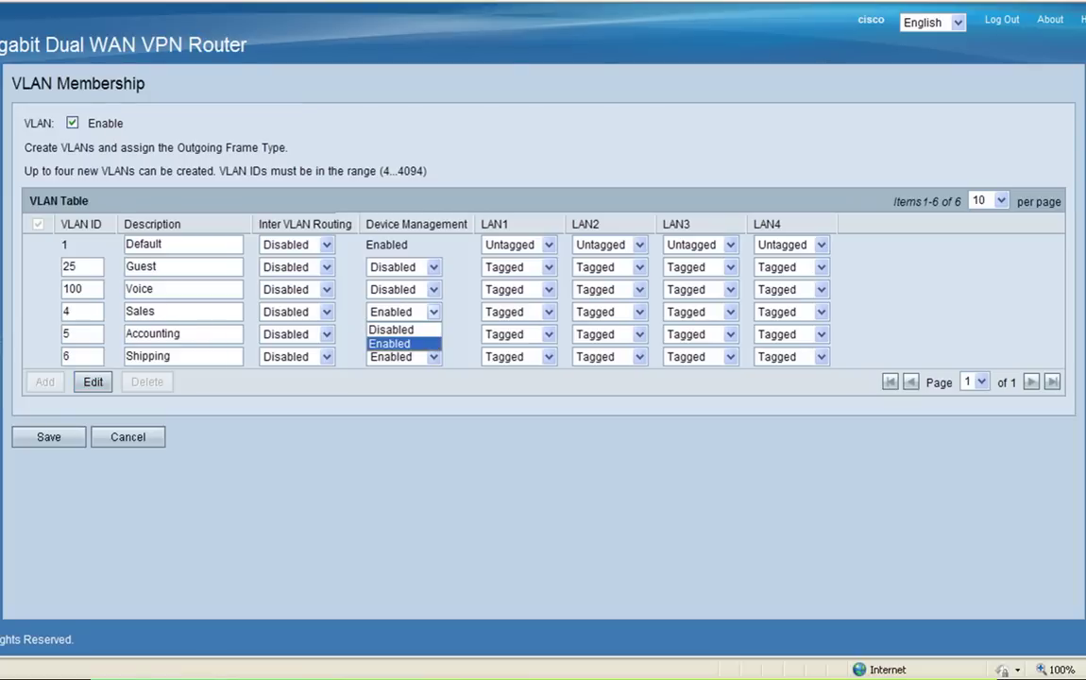
left_click(391, 330)
left_click(397, 334)
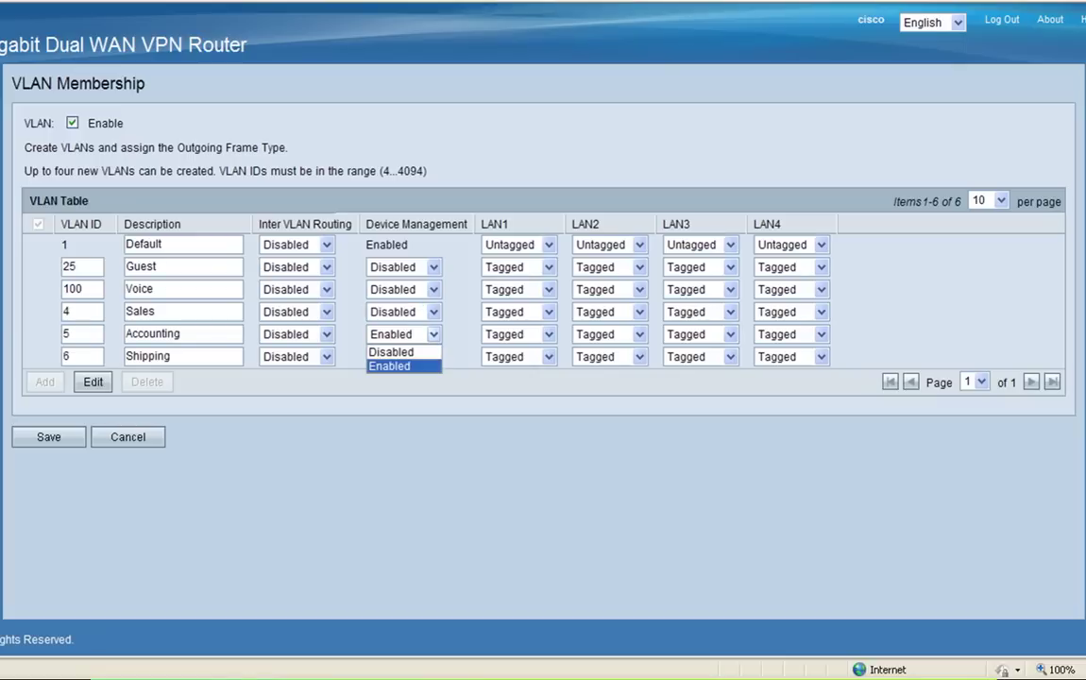
left_click(391, 351)
left_click(396, 356)
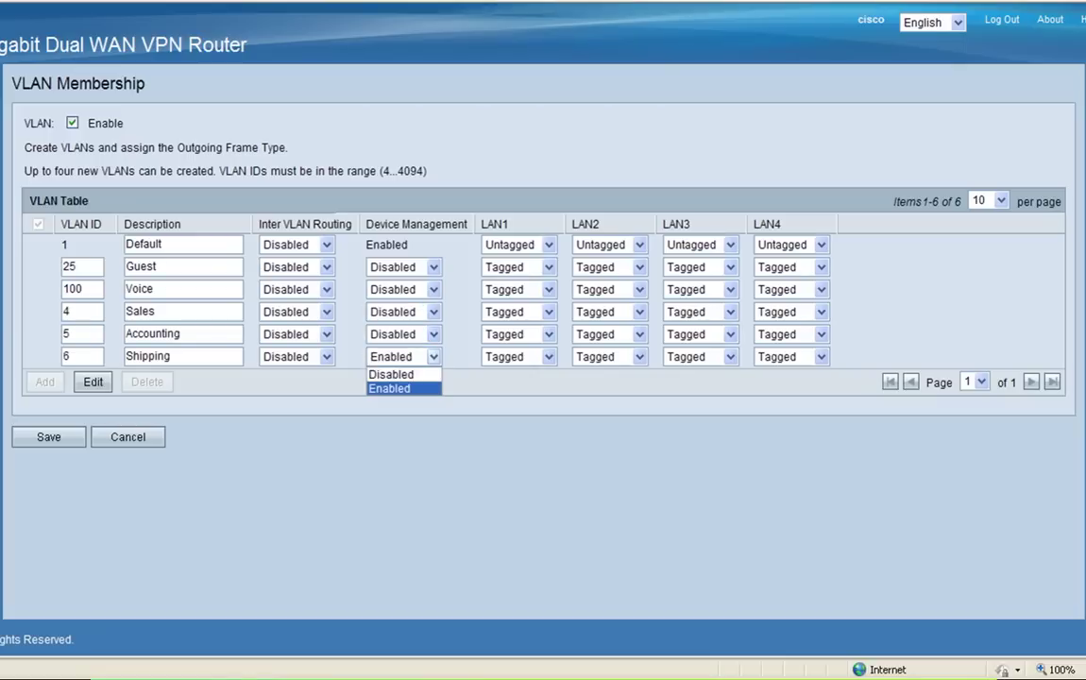
left_click(390, 374)
- For port LAN2, set the Default, Guest, Accounting and Shipping VLANs to Excluded and the Sales VLAN to Untagged
left_click(608, 244)
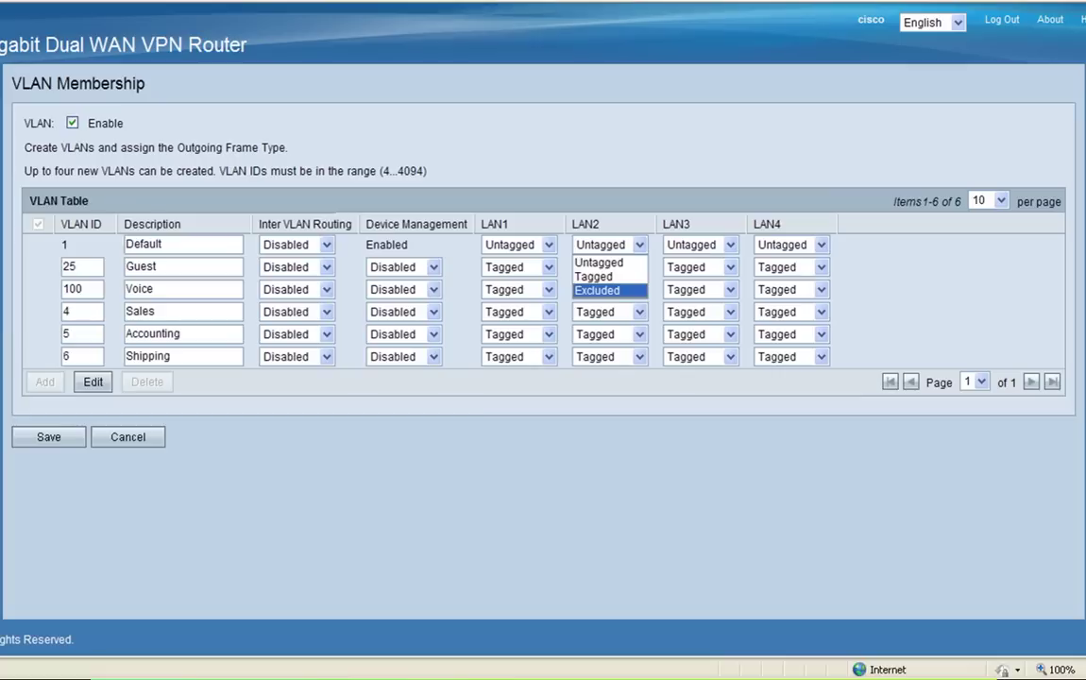
left_click(609, 290)
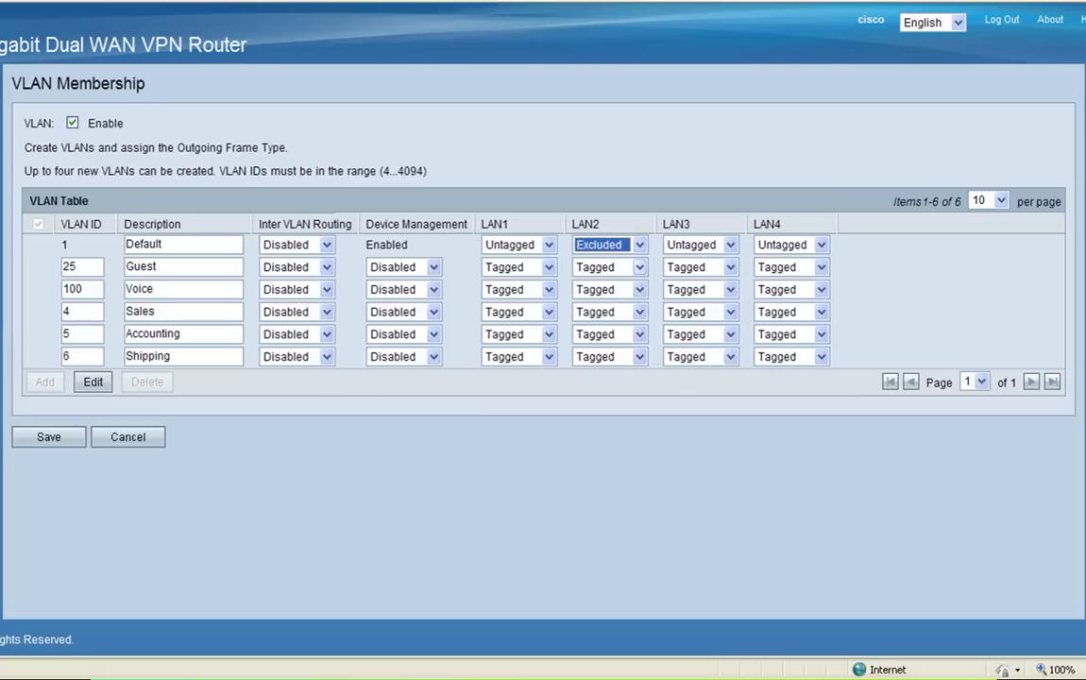
left_click(609, 267)
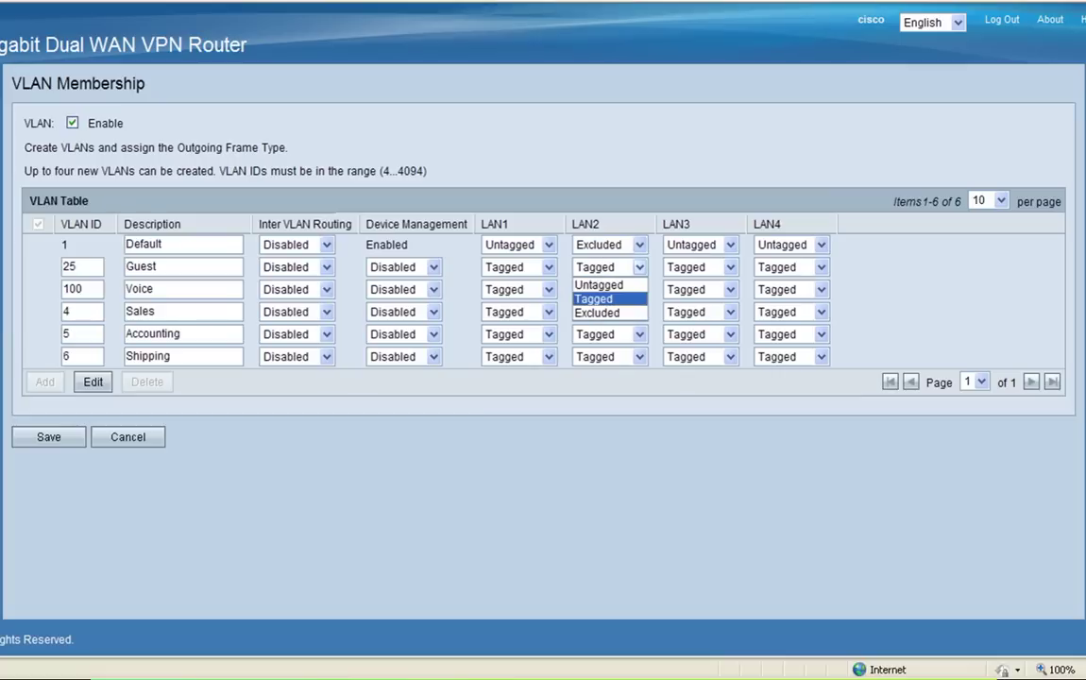
left_click(597, 312)
left_click(604, 312)
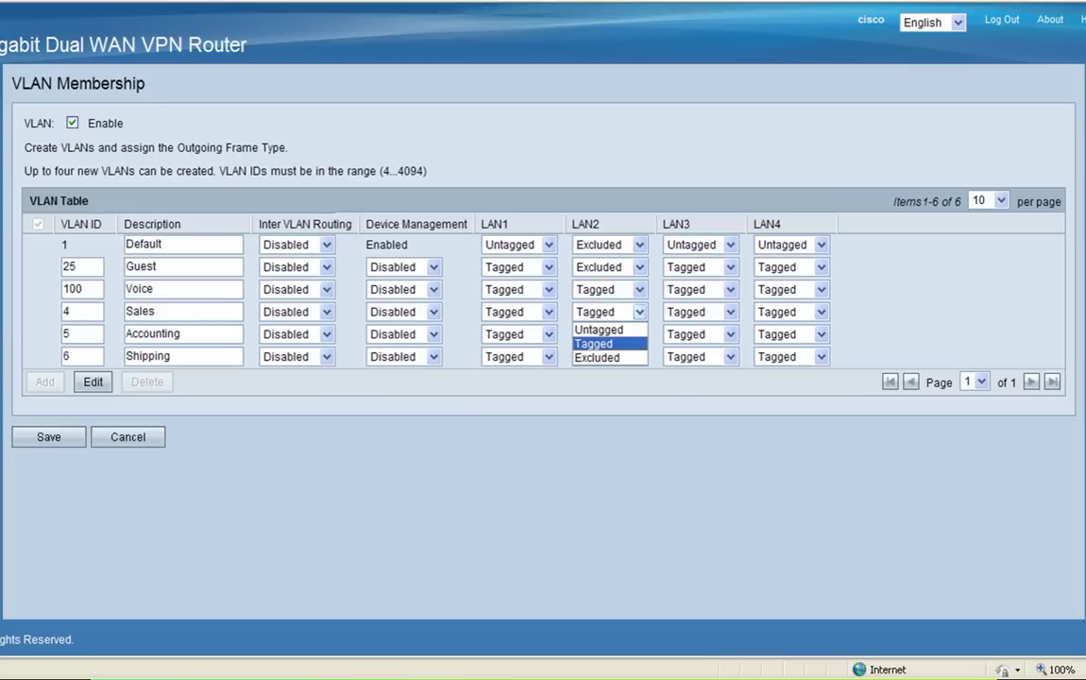
left_click(600, 329)
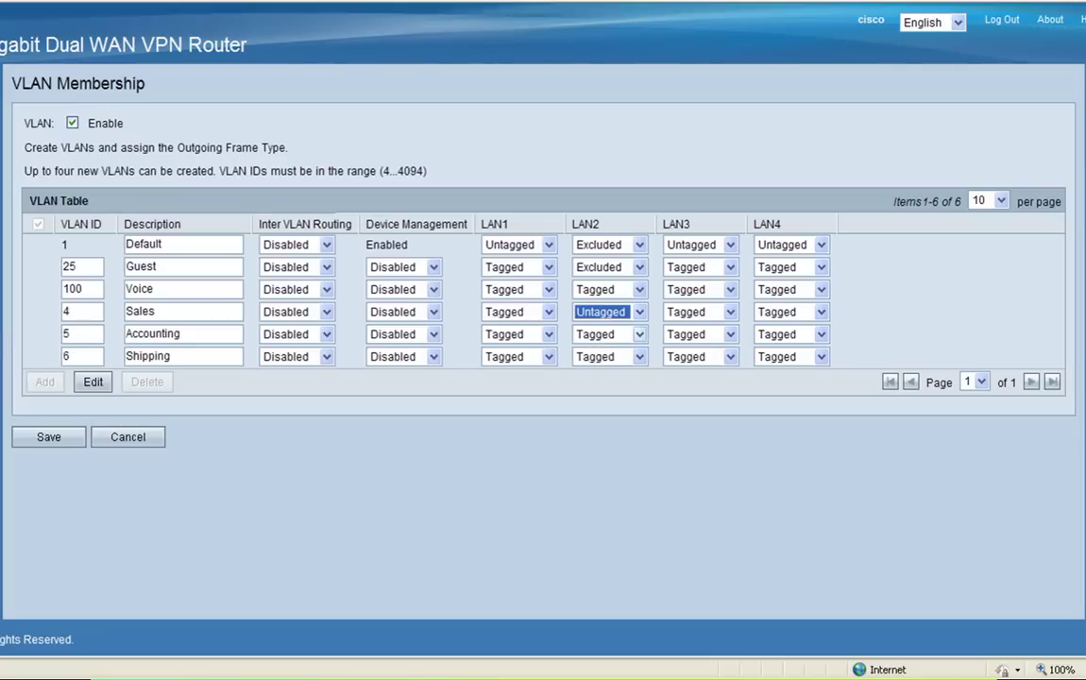
left_click(638, 334)
key("Down")
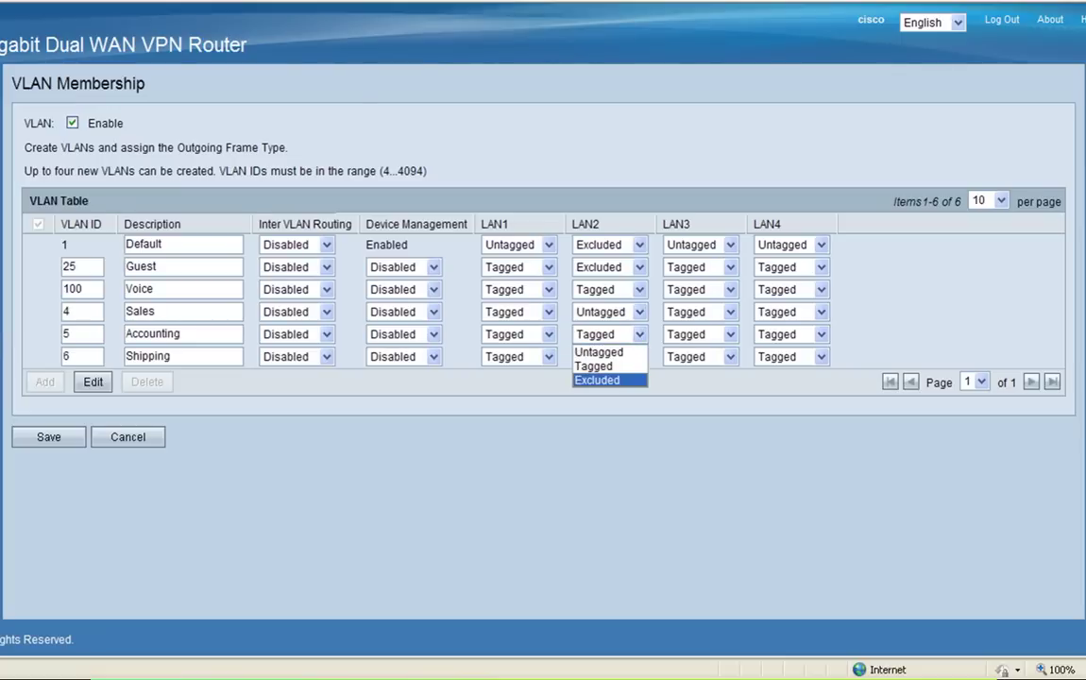
left_click(598, 380)
left_click(639, 356)
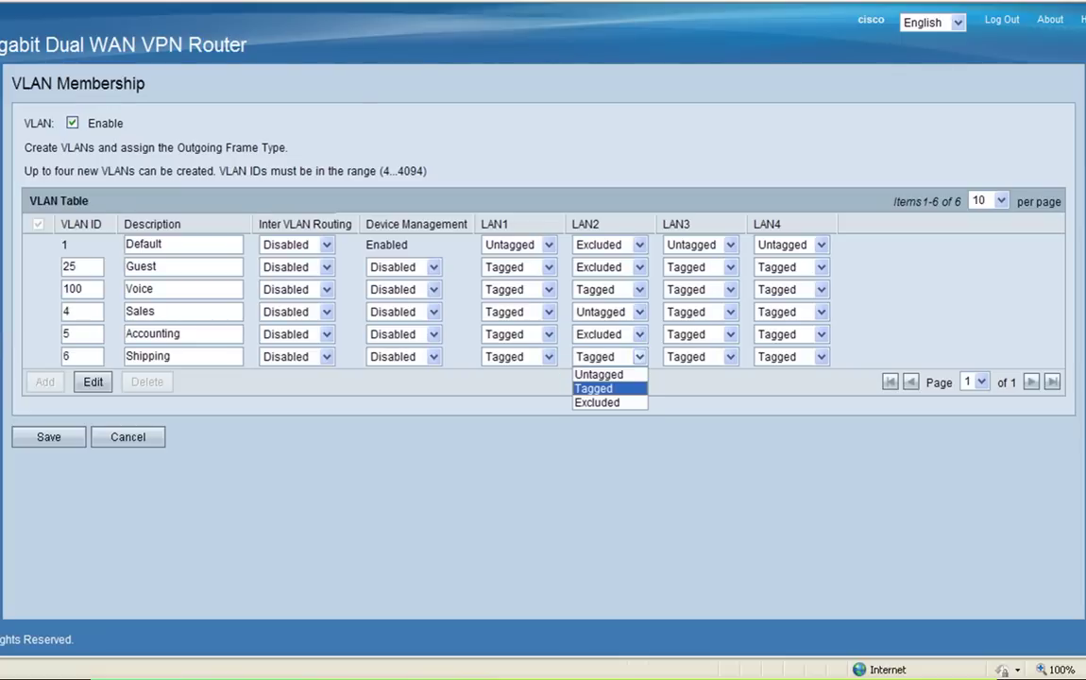
key("Return")
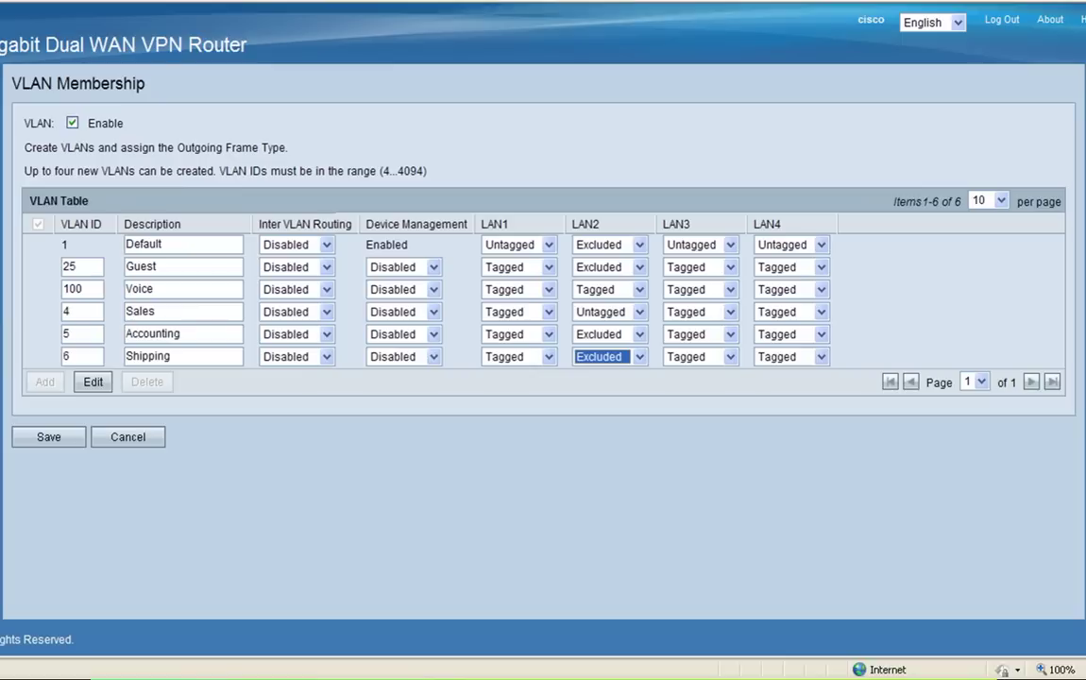
- For port LAN3, set the Default, Guest, Sales and Shipping VLANs to Excluded and the Accounting VLAN to Untagged
left_click(731, 245)
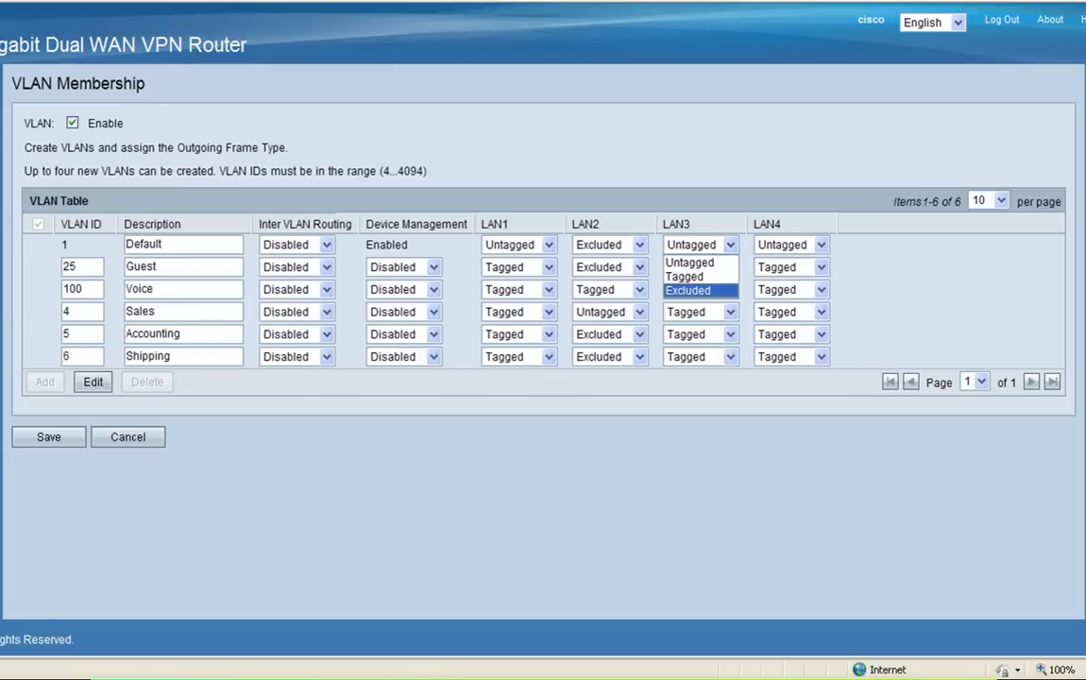
left_click(688, 289)
left_click(729, 267)
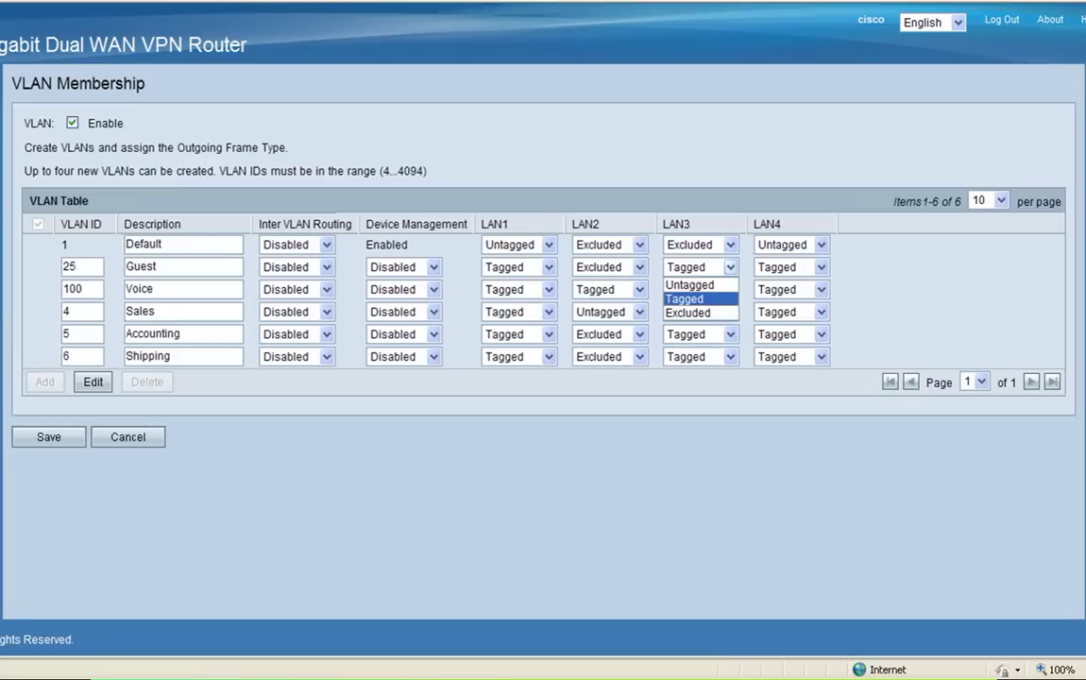
left_click(687, 313)
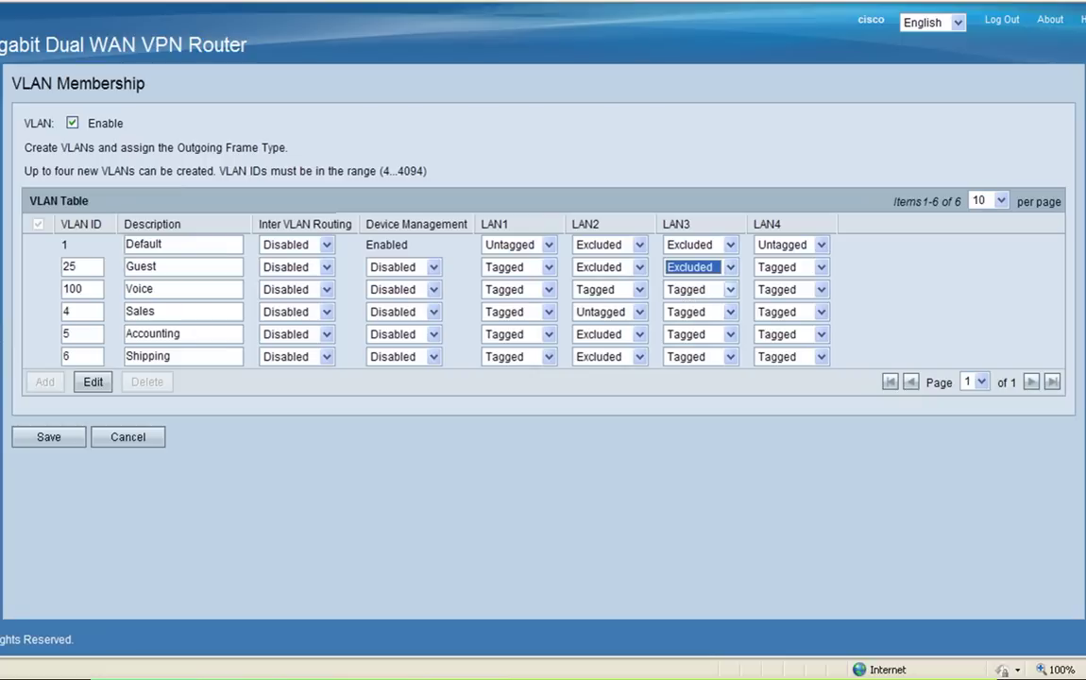
left_click(728, 311)
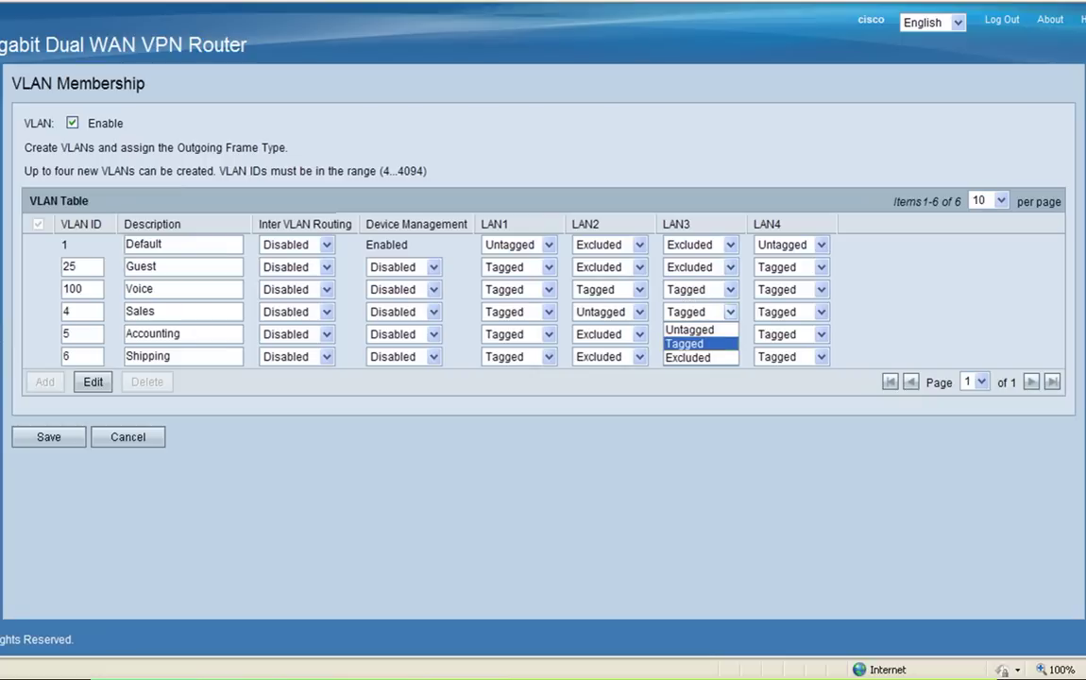
left_click(687, 357)
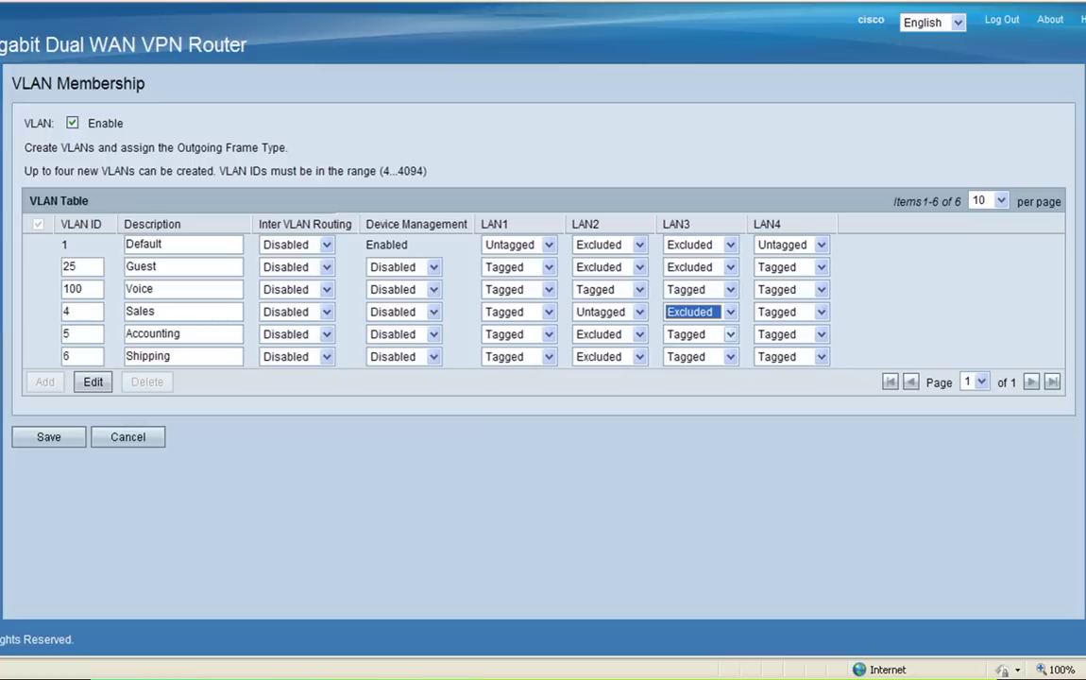
left_click(729, 335)
left_click(689, 349)
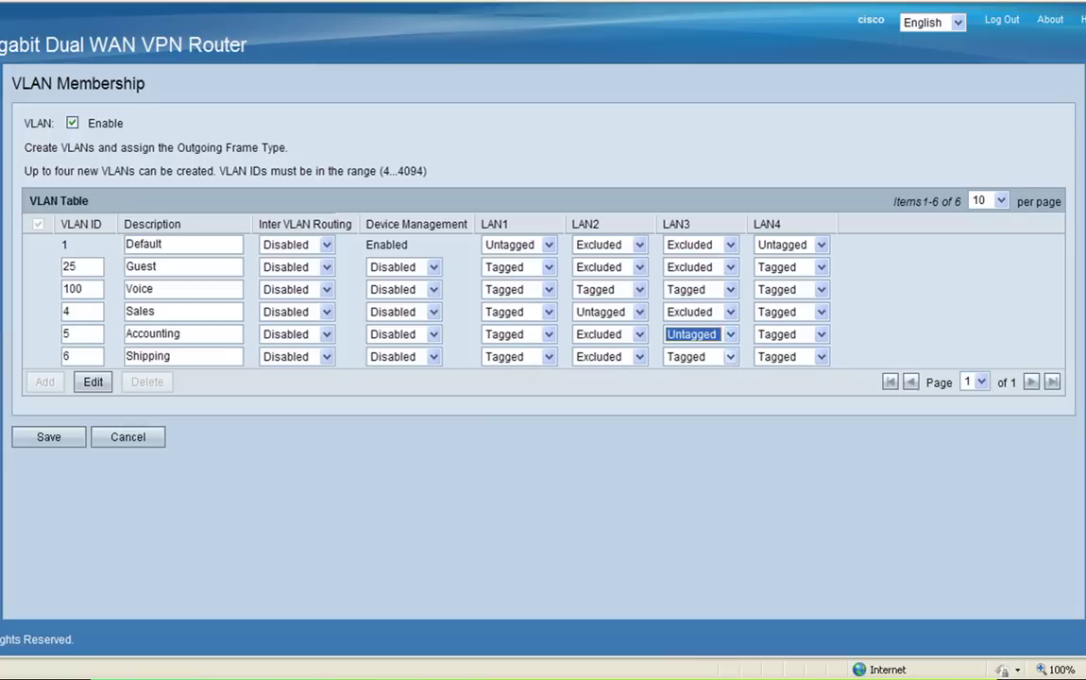
left_click(730, 356)
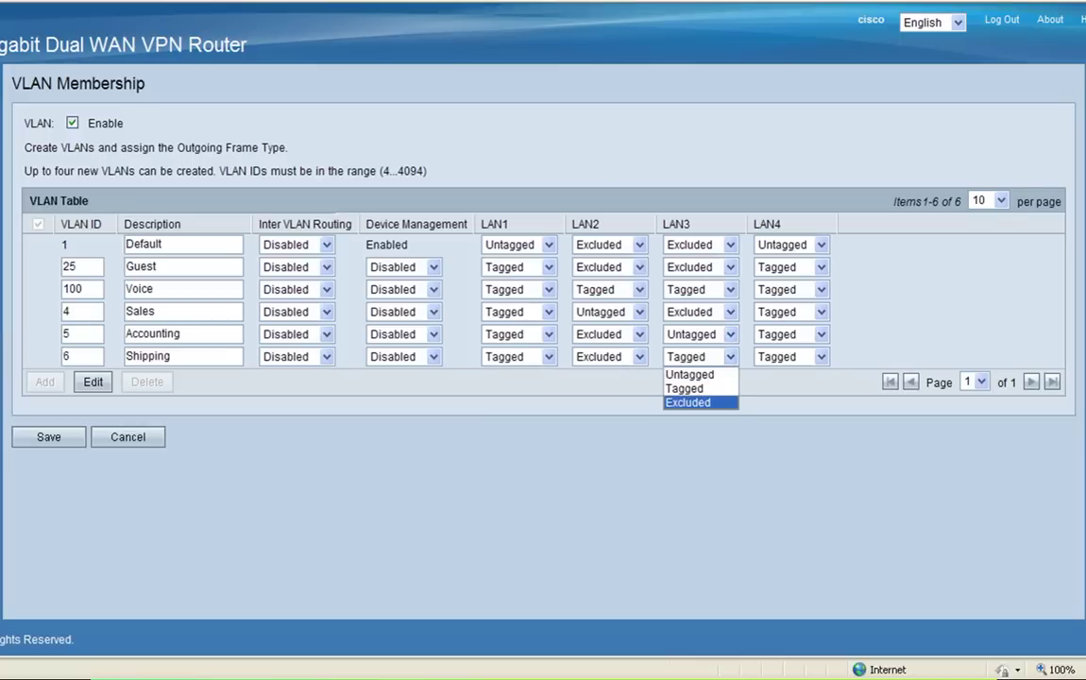
left_click(687, 402)
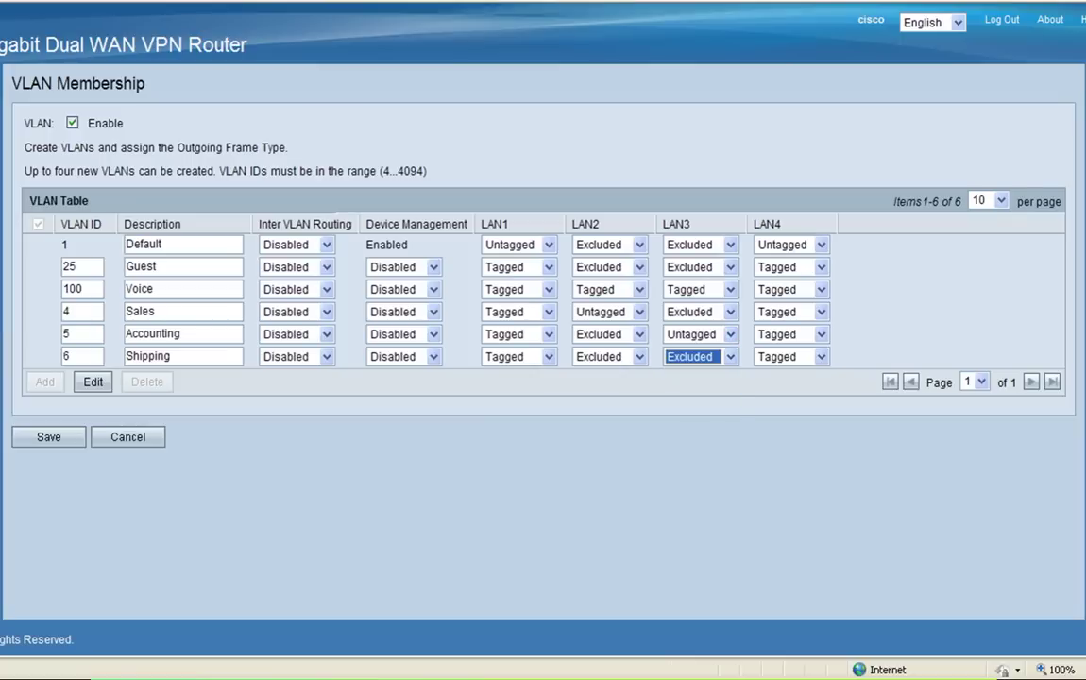
- For port LAN4, set Default, Guest, Sales and Accounting to Excluded and Shipping to Untagged, and save the VLAN memberships
left_click(821, 245)
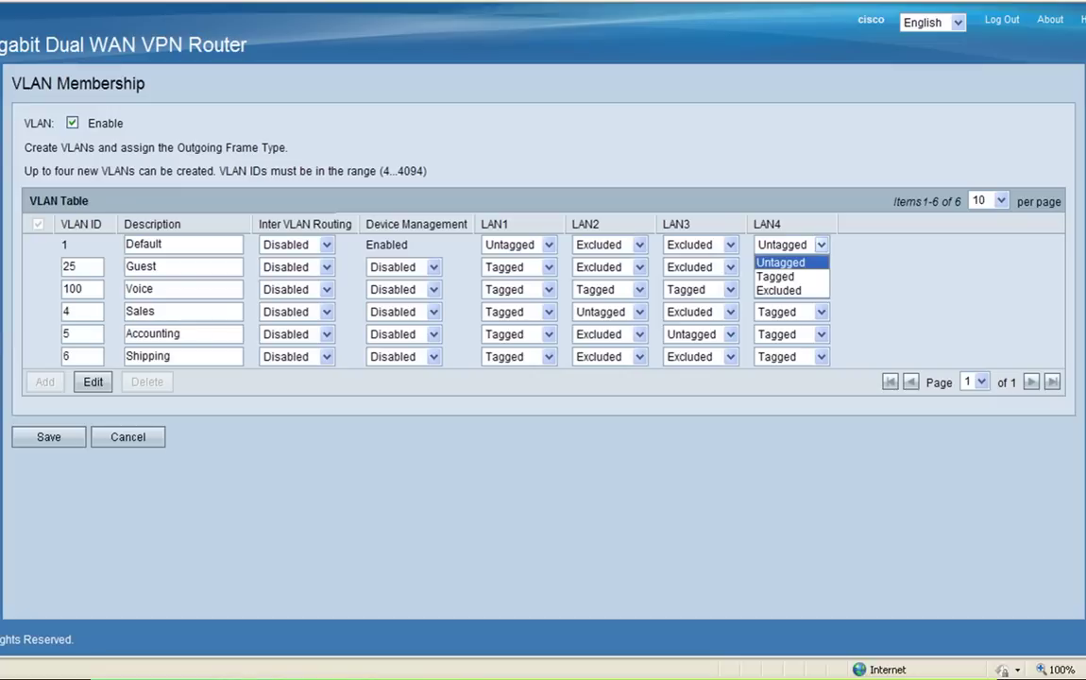
left_click(777, 290)
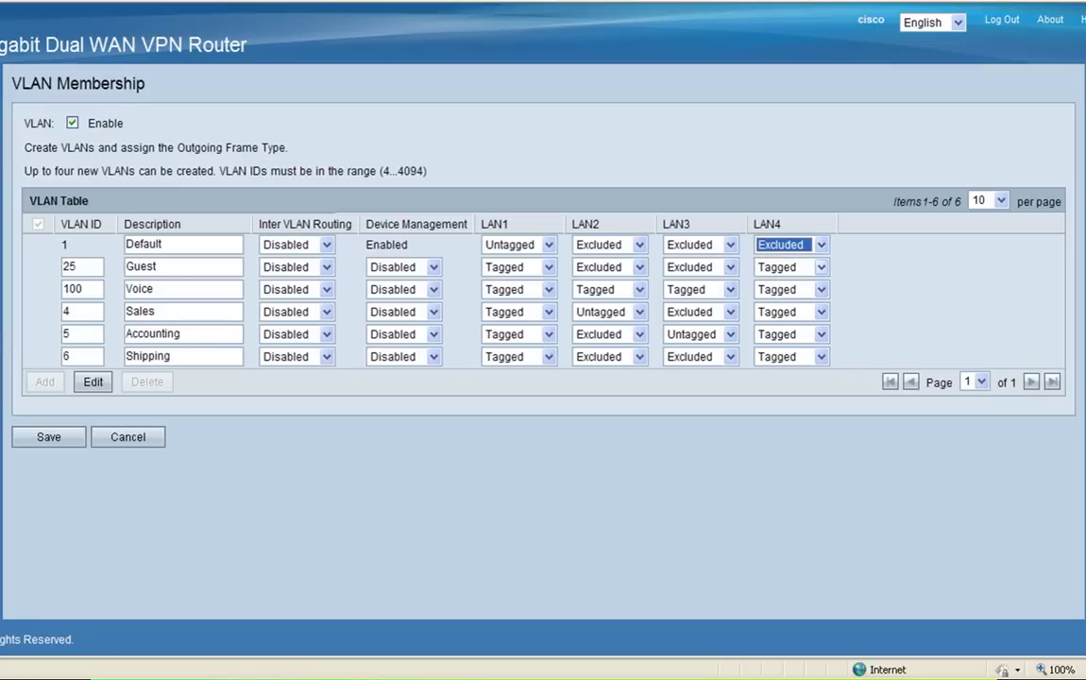
left_click(820, 268)
left_click(778, 313)
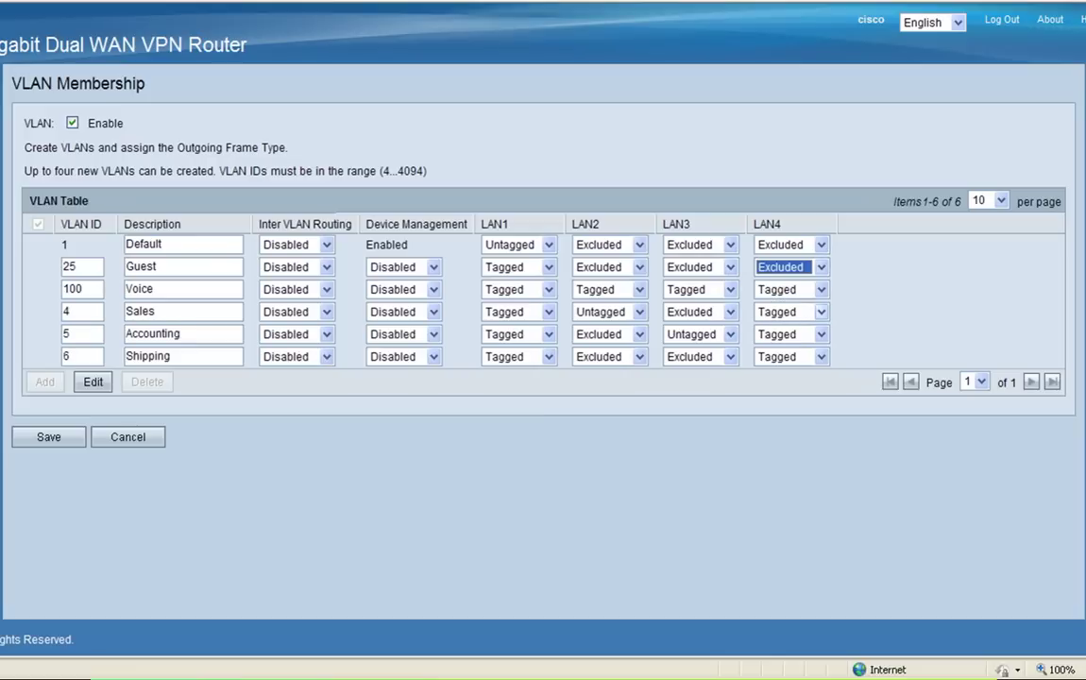
left_click(820, 312)
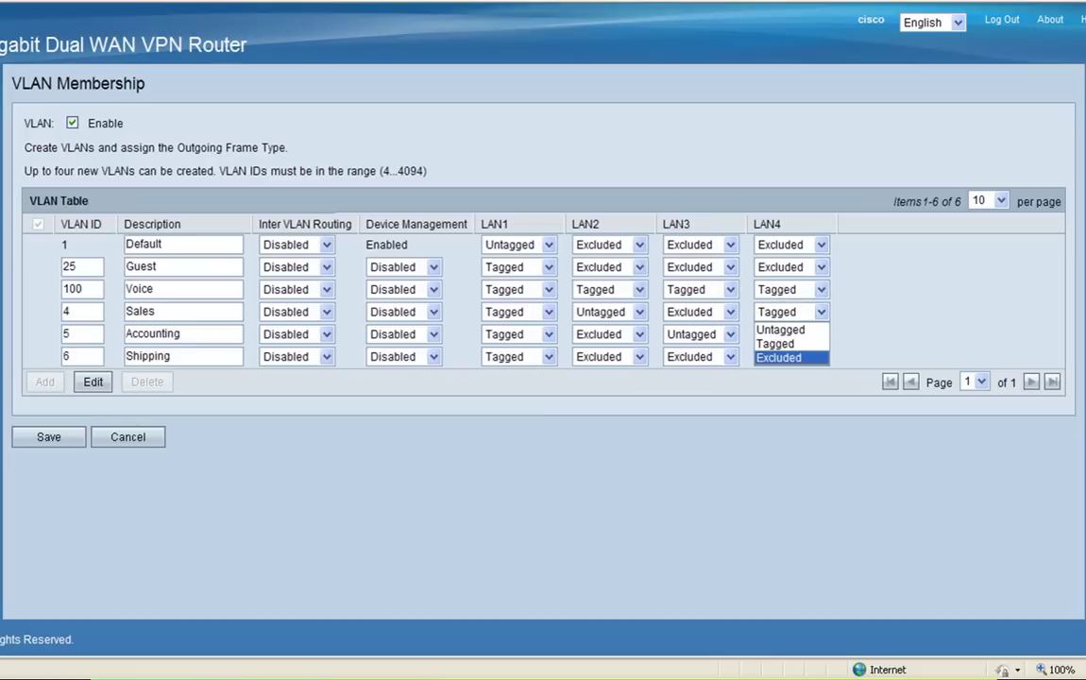
left_click(778, 357)
left_click(820, 334)
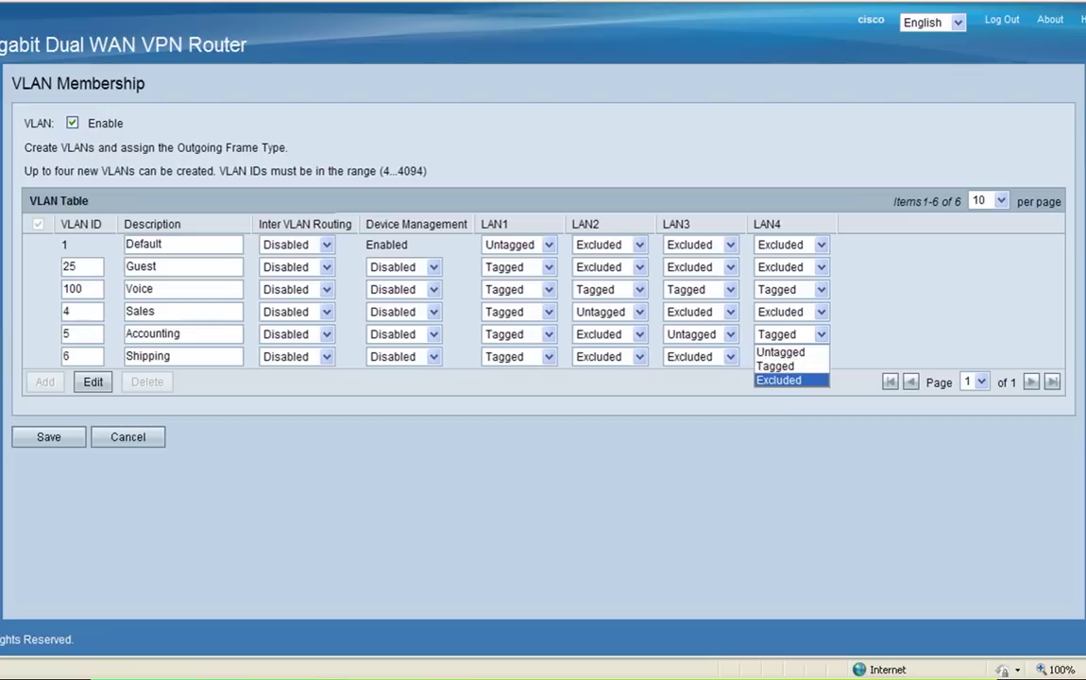
left_click(778, 380)
left_click(820, 357)
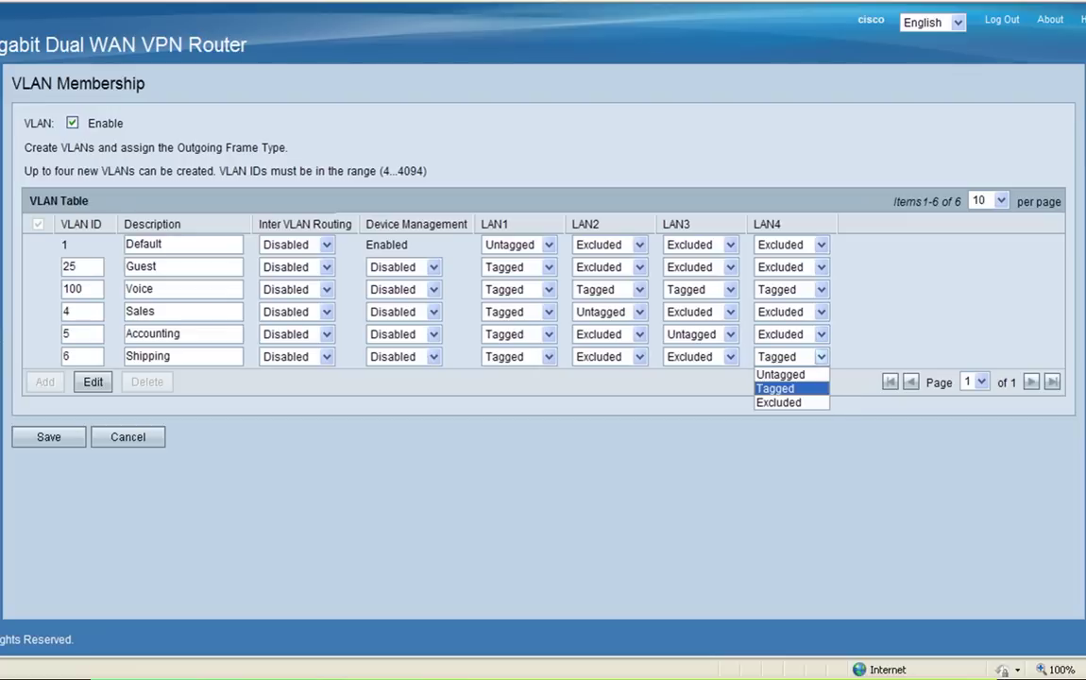
left_click(780, 374)
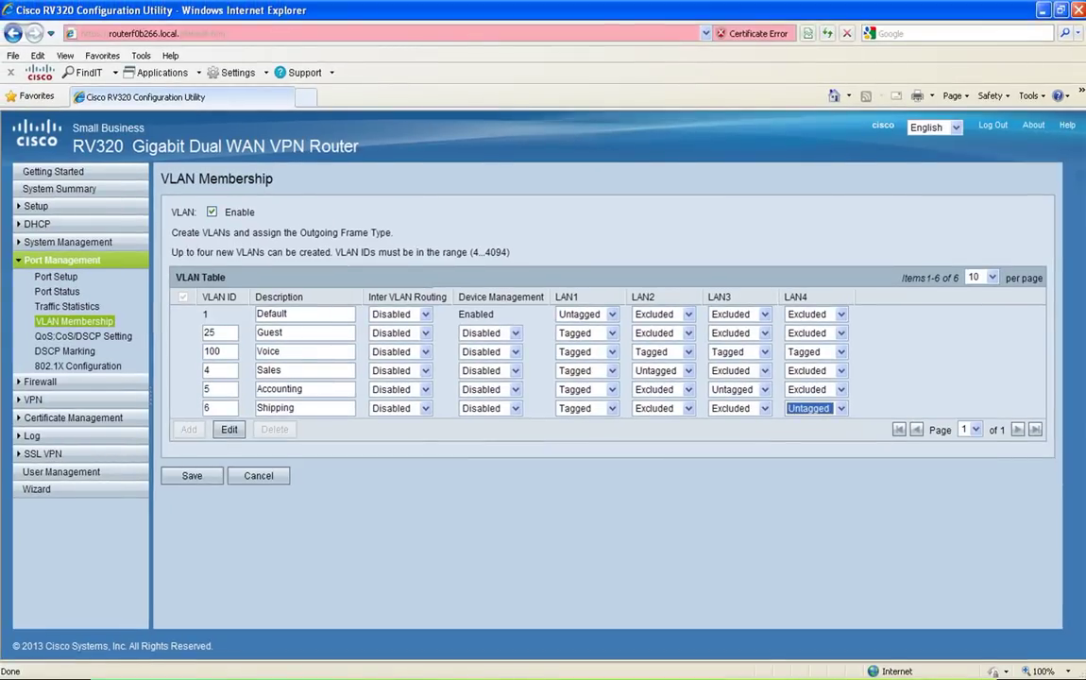
left_click(192, 476)
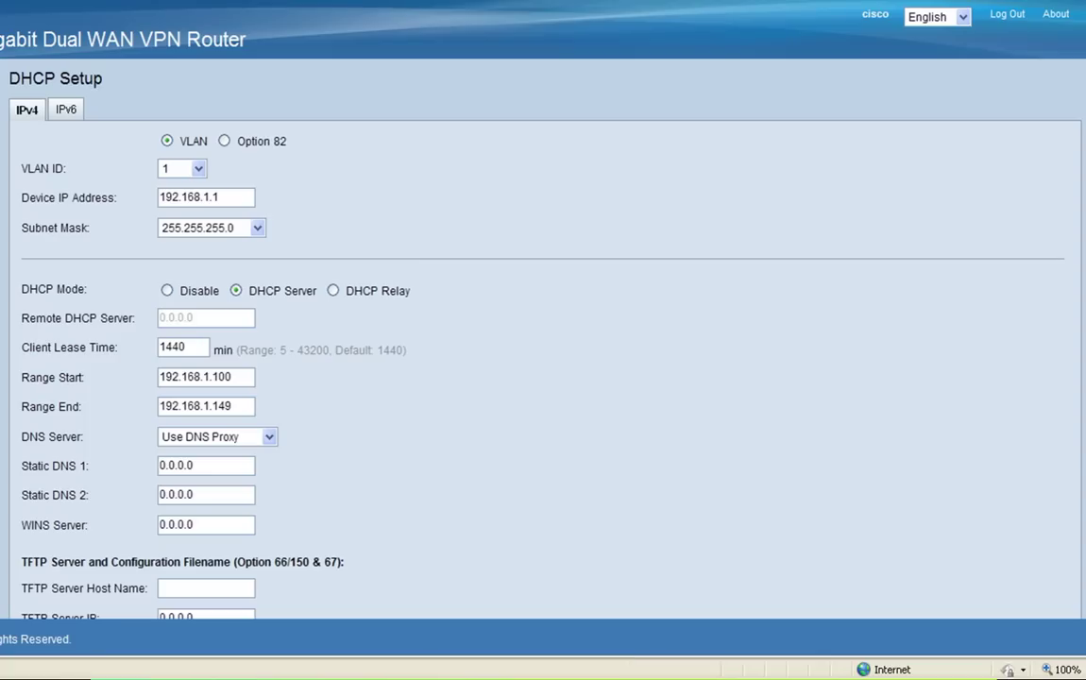
- In DHCP Setup, set the DNS server of VLAN 4 to Use DNS from ISP and save the settings
left_click(198, 169)
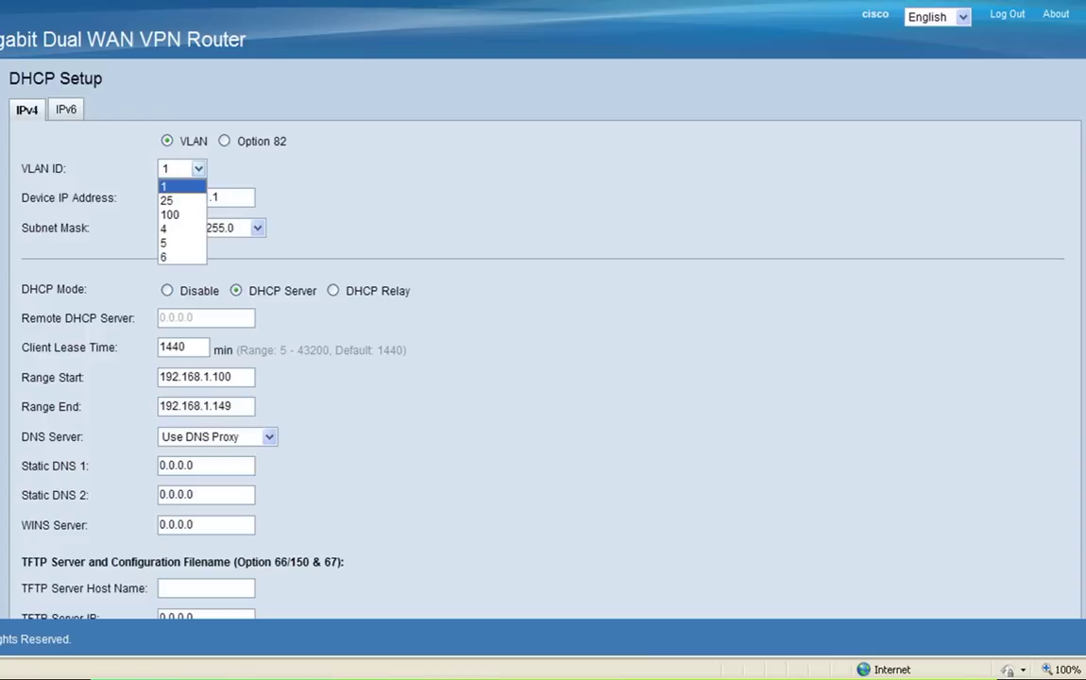
key("Down")
key("Down")
key("Down")
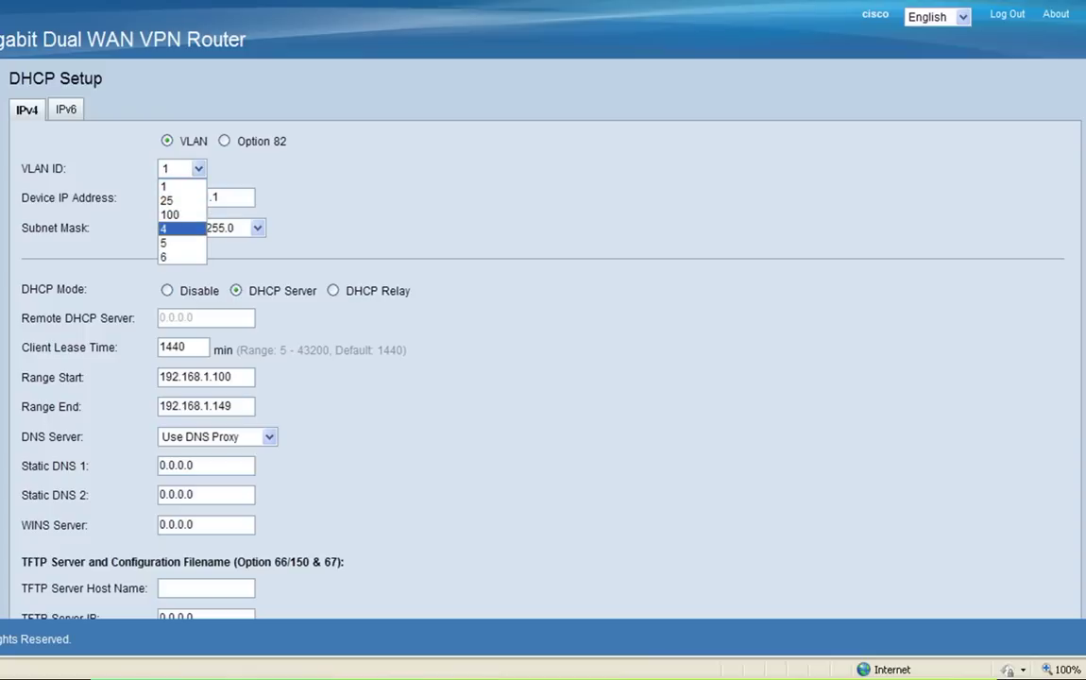
key("Return")
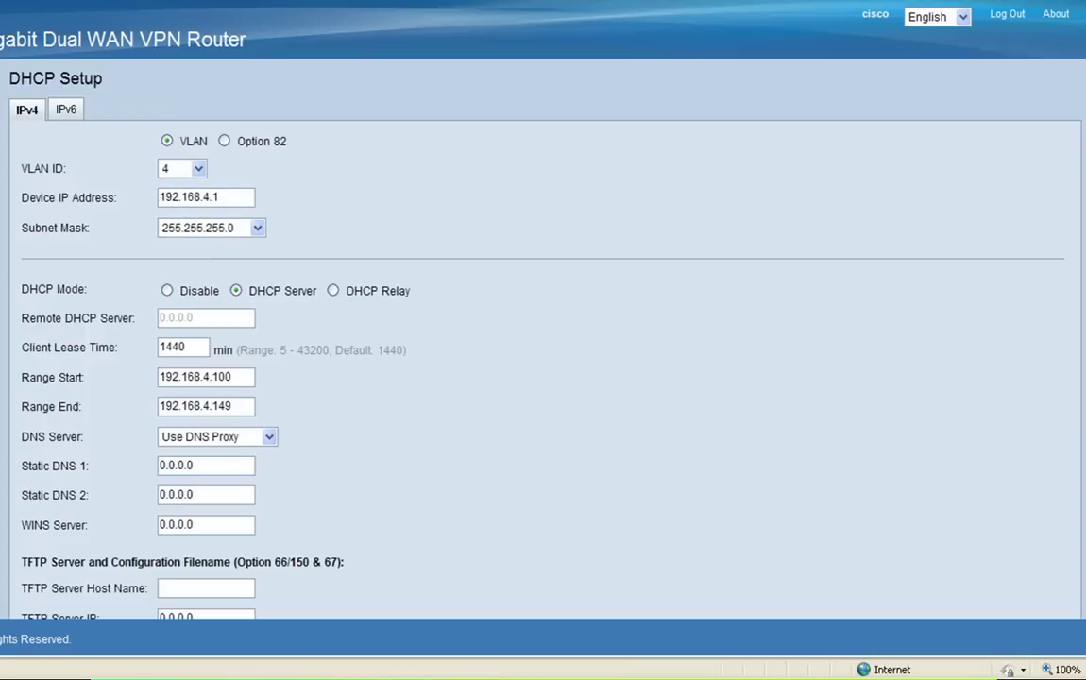
left_click(219, 198)
left_click(226, 436)
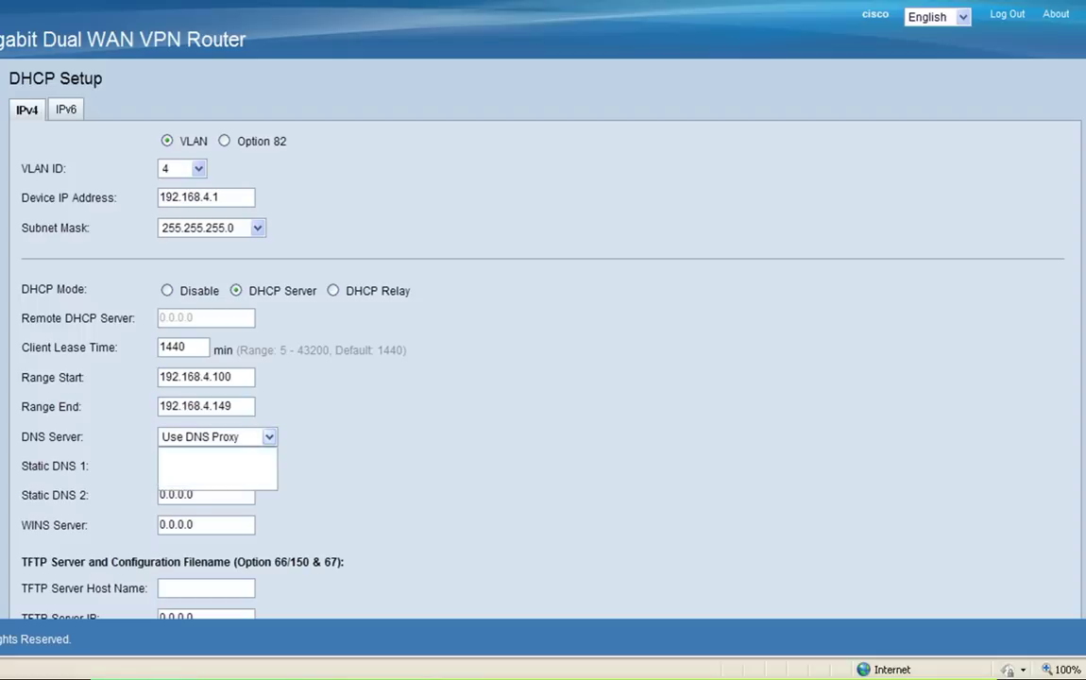
left_click(207, 469)
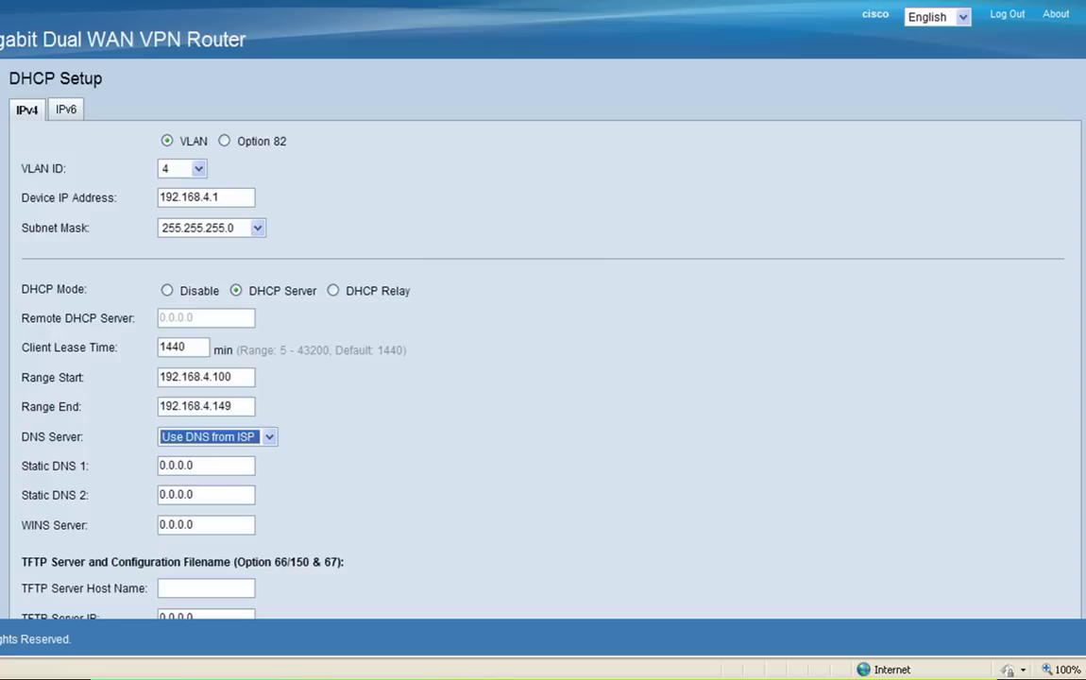
scroll(543, 340, "down", 2)
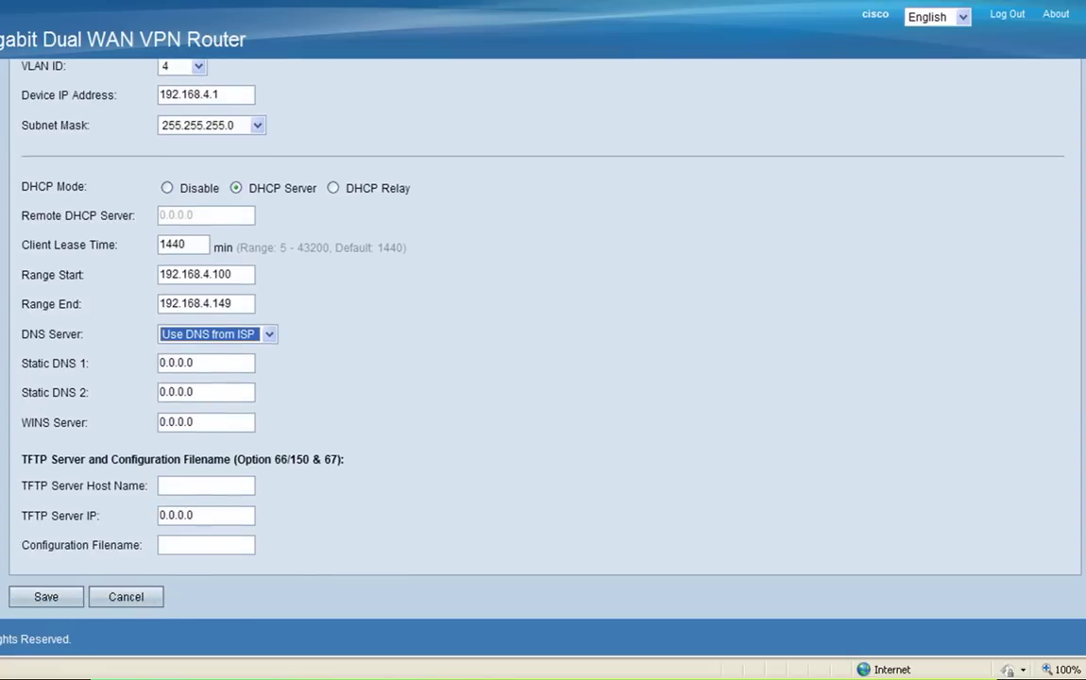
left_click(46, 596)
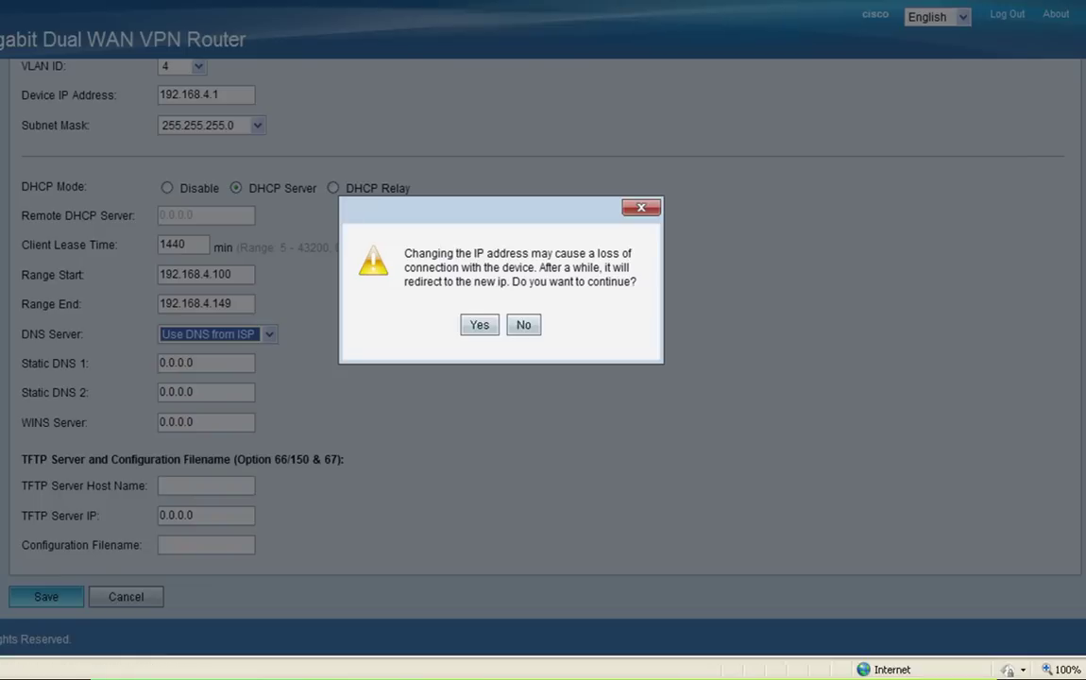
left_click(479, 325)
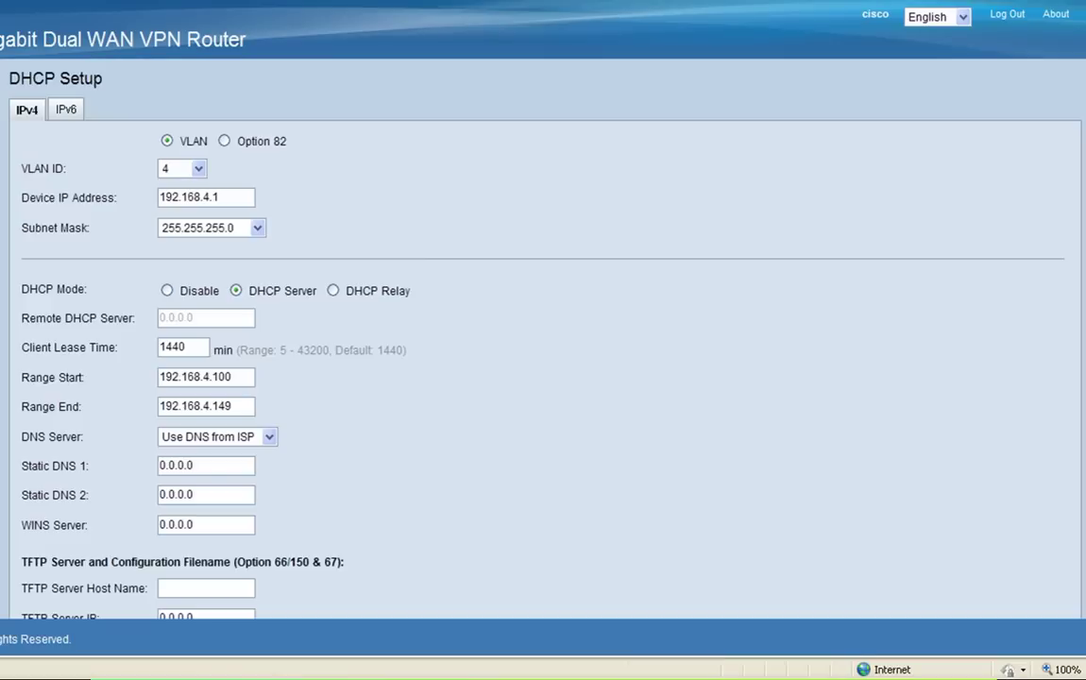
- Set the DNS server of VLAN 5 to Use DNS from ISP and save its DHCP settings
left_click(199, 168)
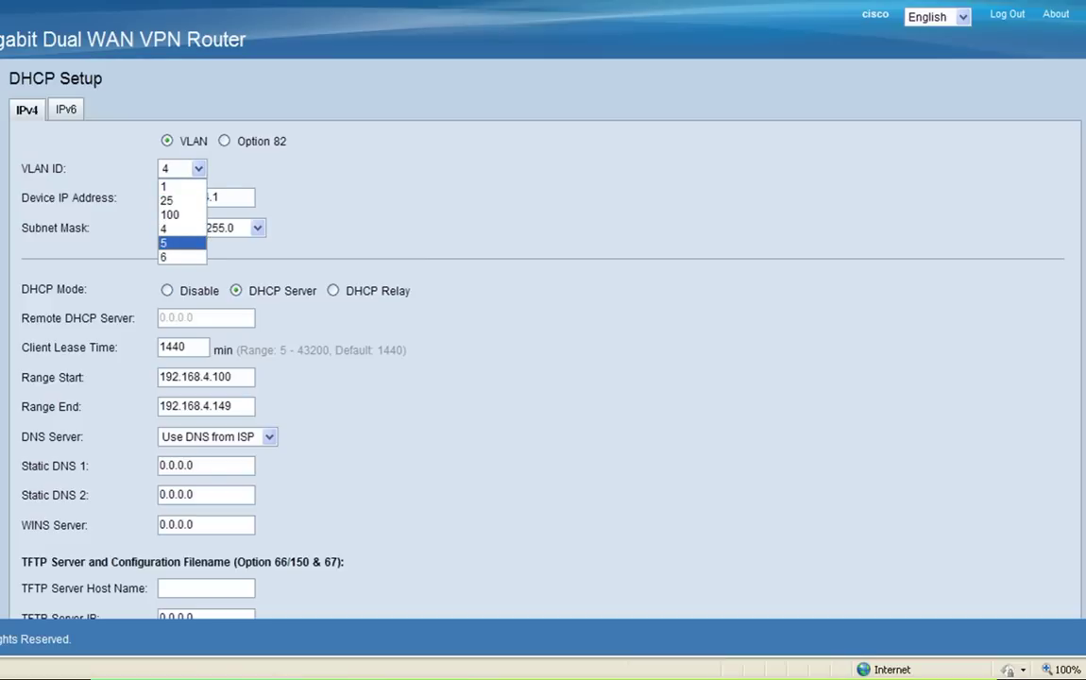
key("Return")
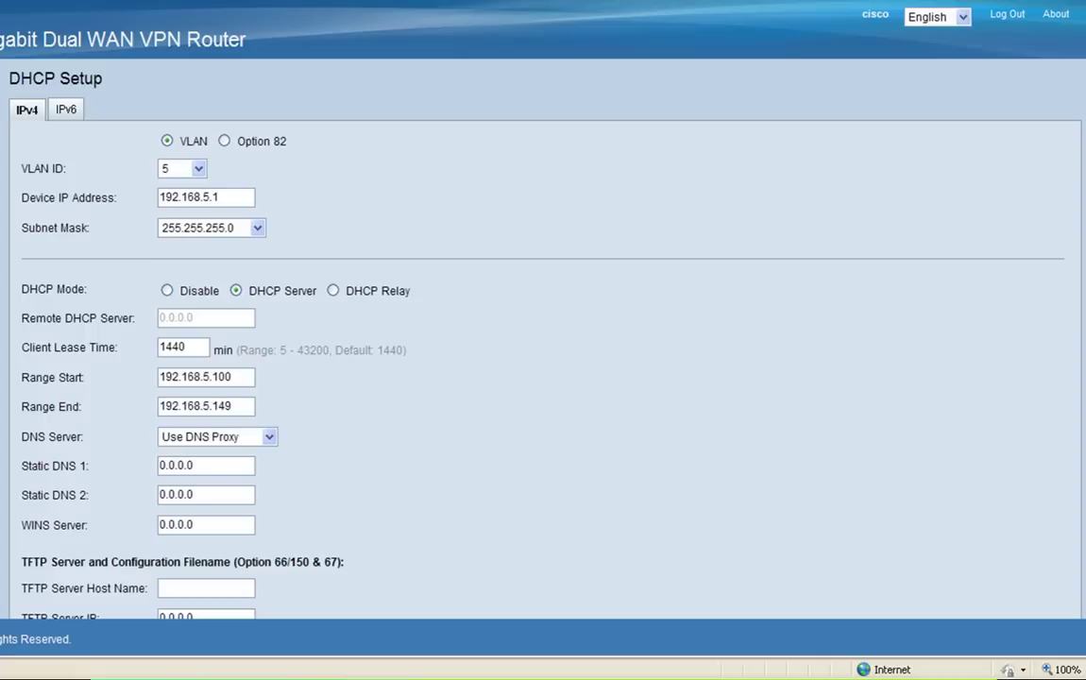
left_click(269, 436)
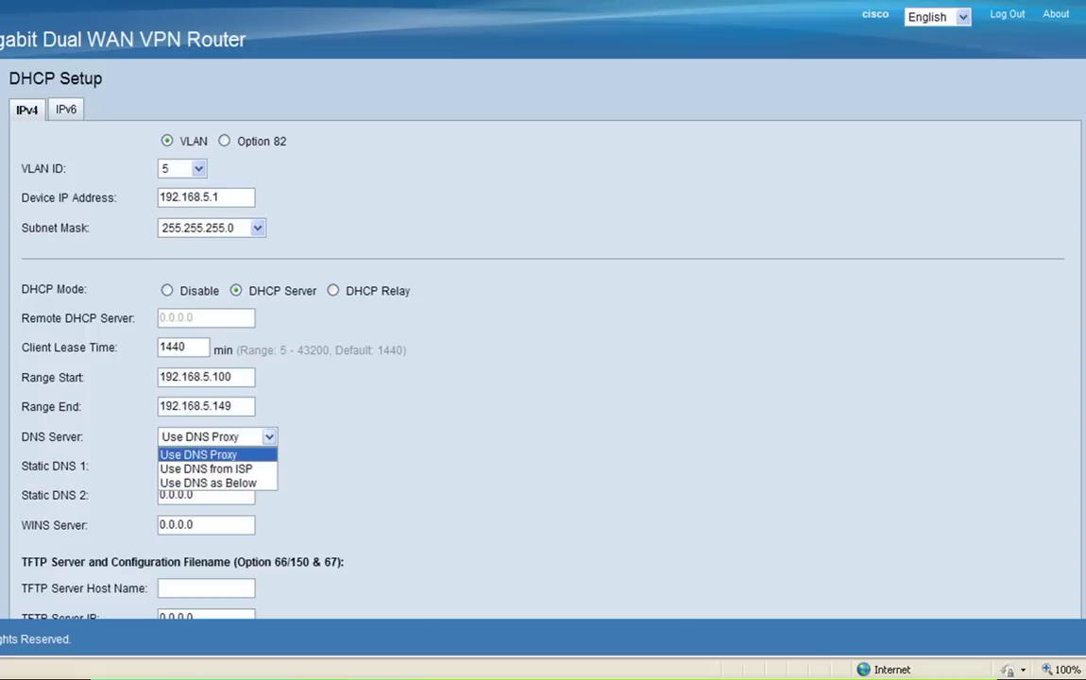
key("Down")
key("Return")
left_click(545, 405)
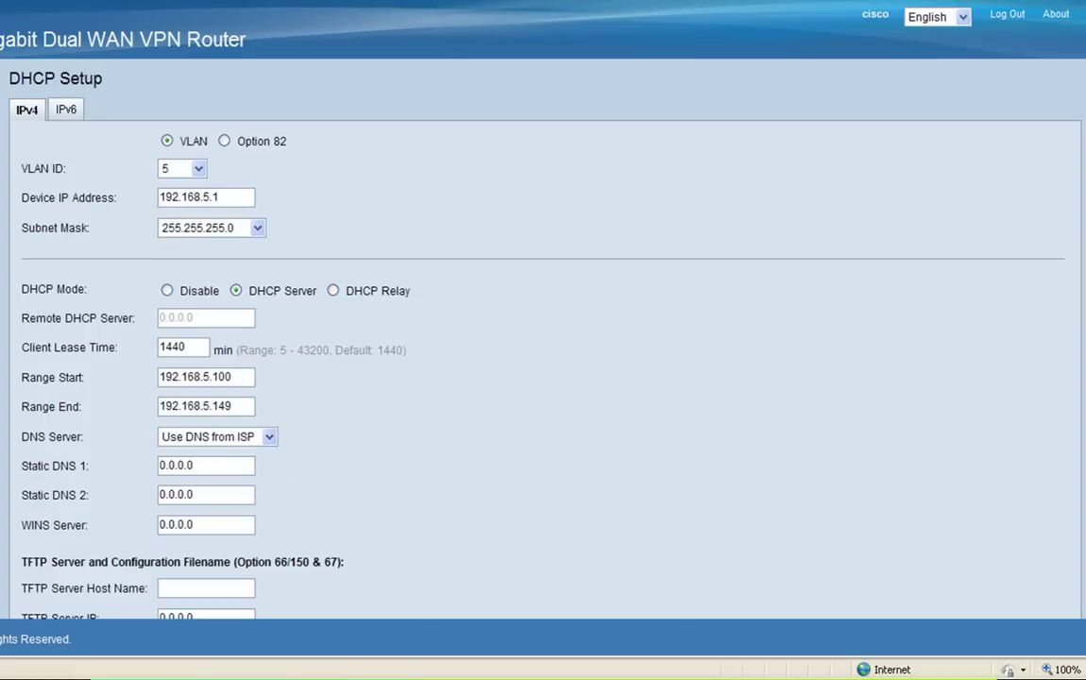
scroll(544, 378, "down", 2)
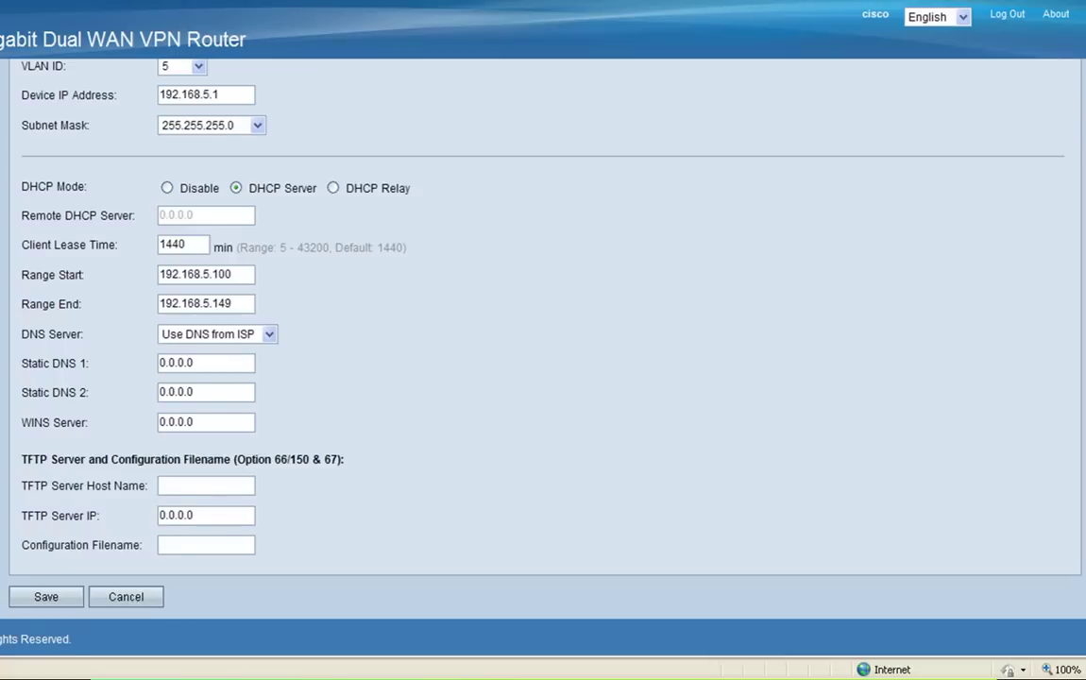
left_click(46, 596)
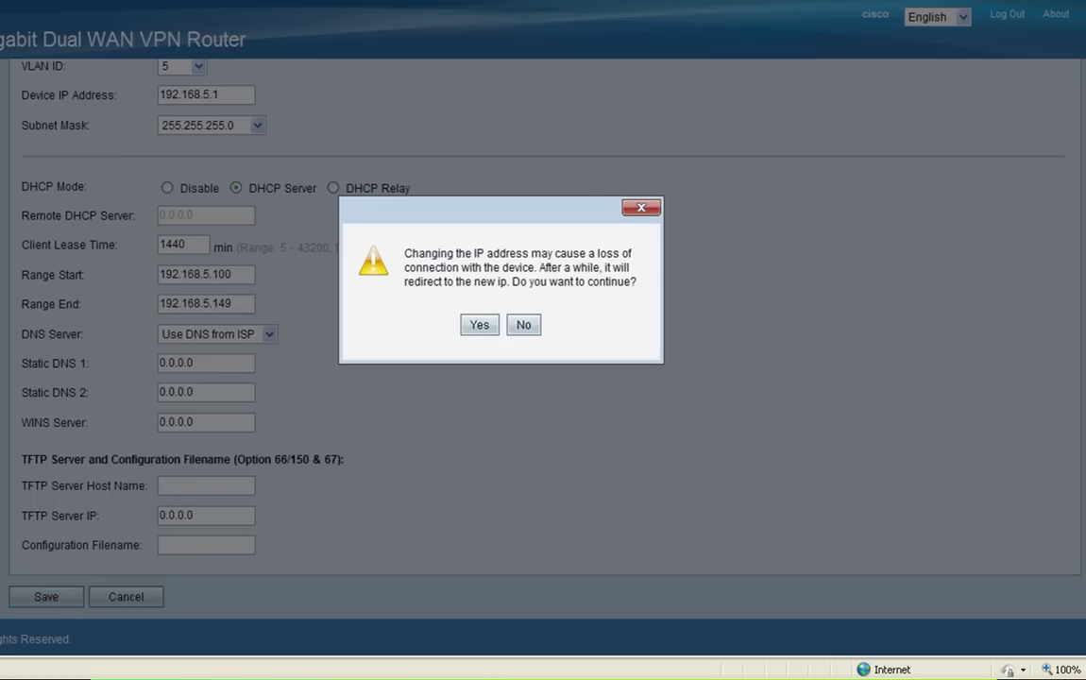
left_click(479, 325)
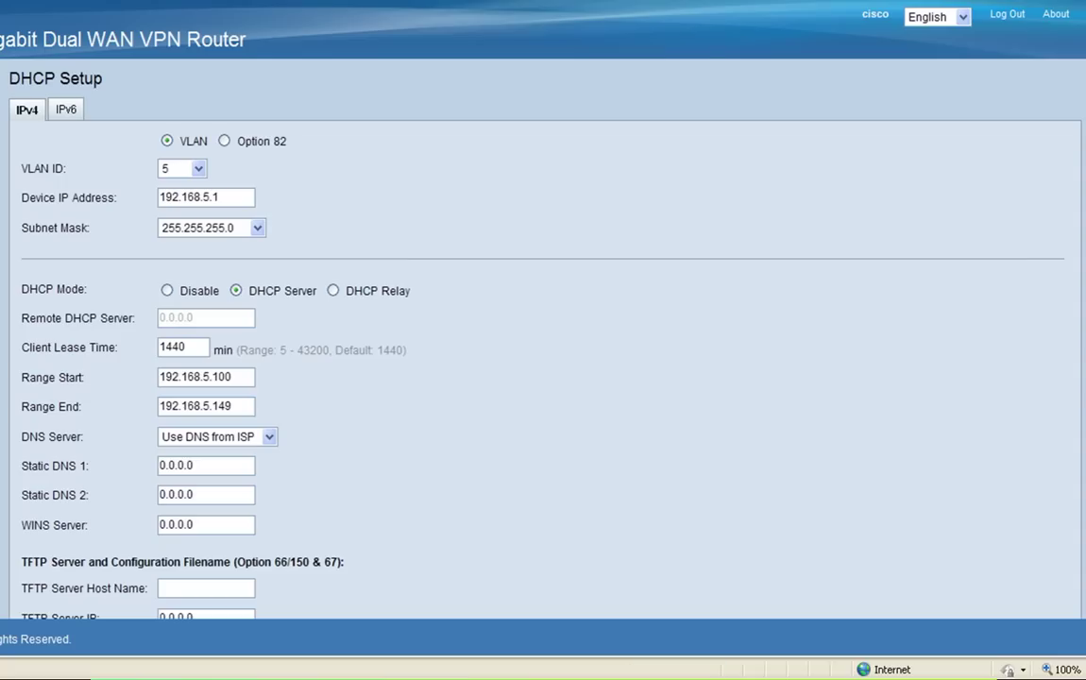
- Set the DNS server of VLAN 6 to Use DNS from ISP and save its DHCP settings
left_click(198, 169)
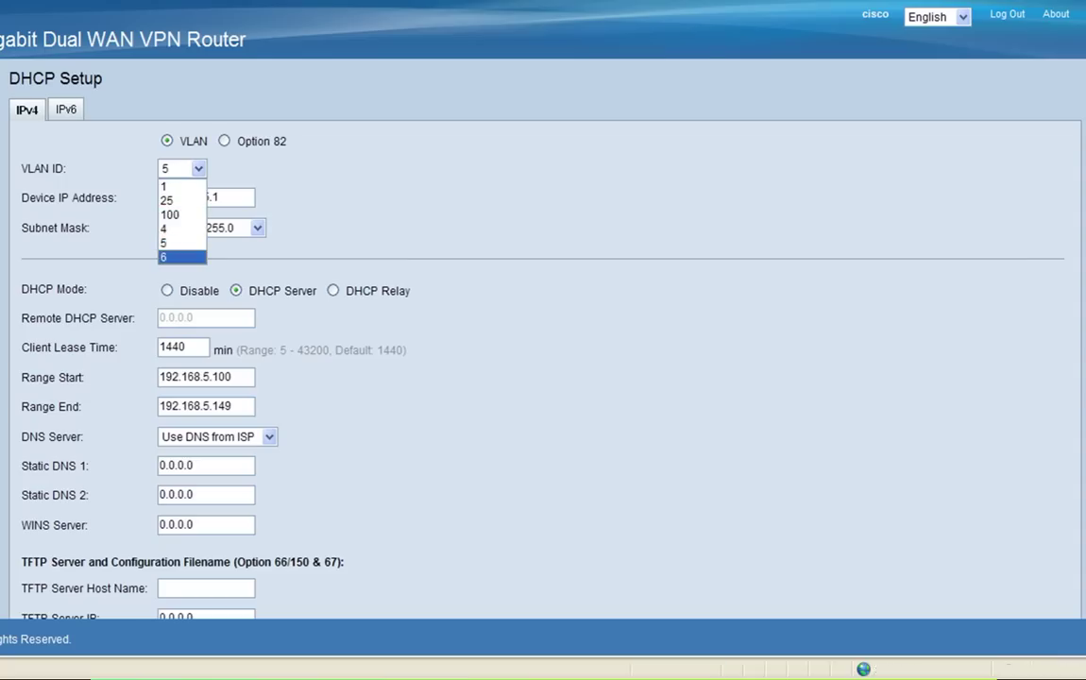
left_click(182, 257)
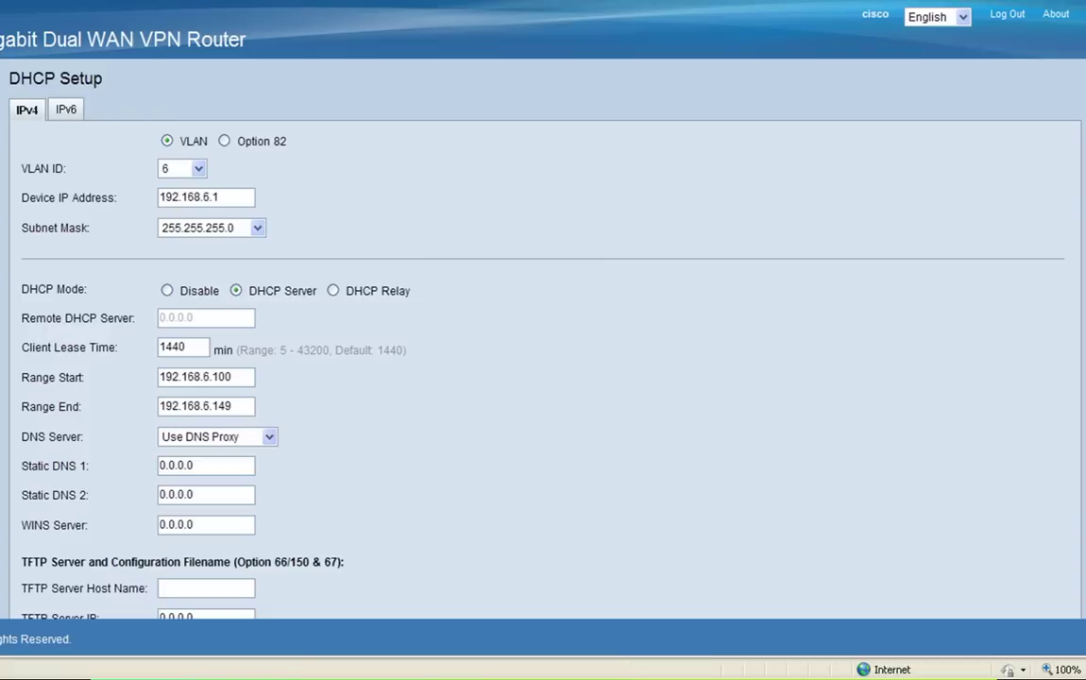
left_click(270, 437)
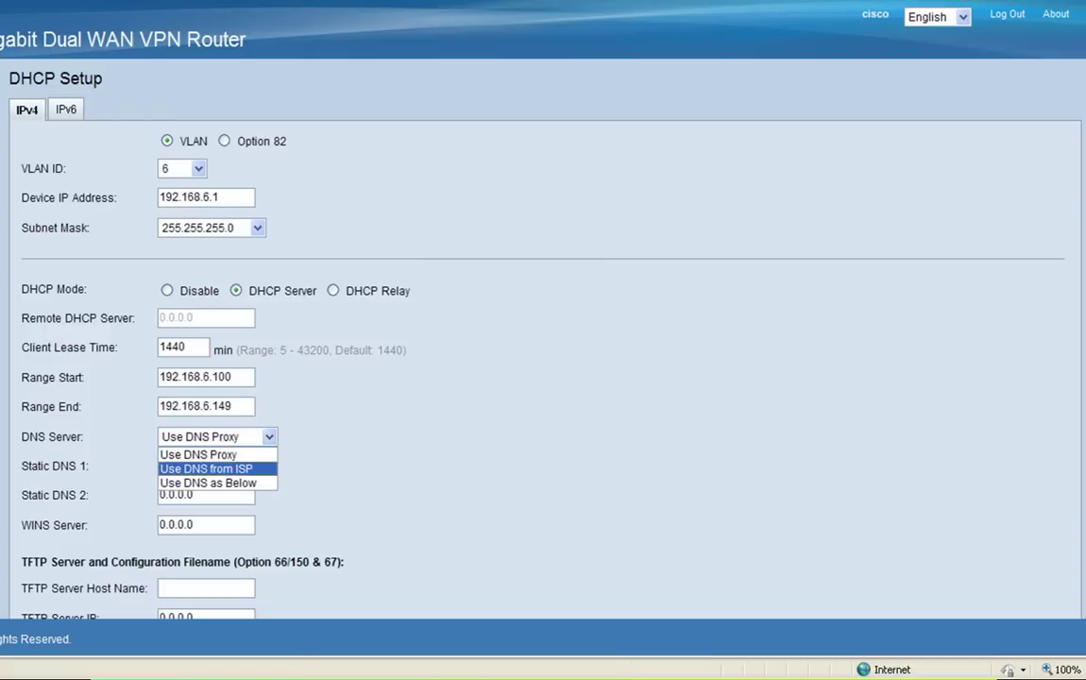
key("Return")
scroll(543, 340, "down", 2)
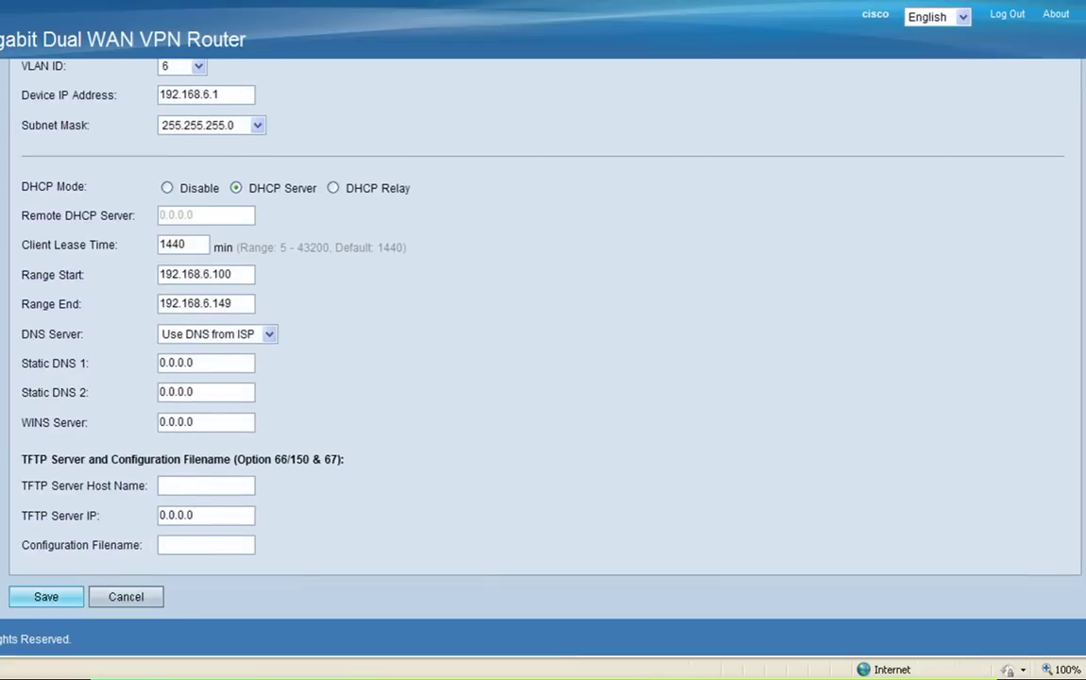
left_click(46, 596)
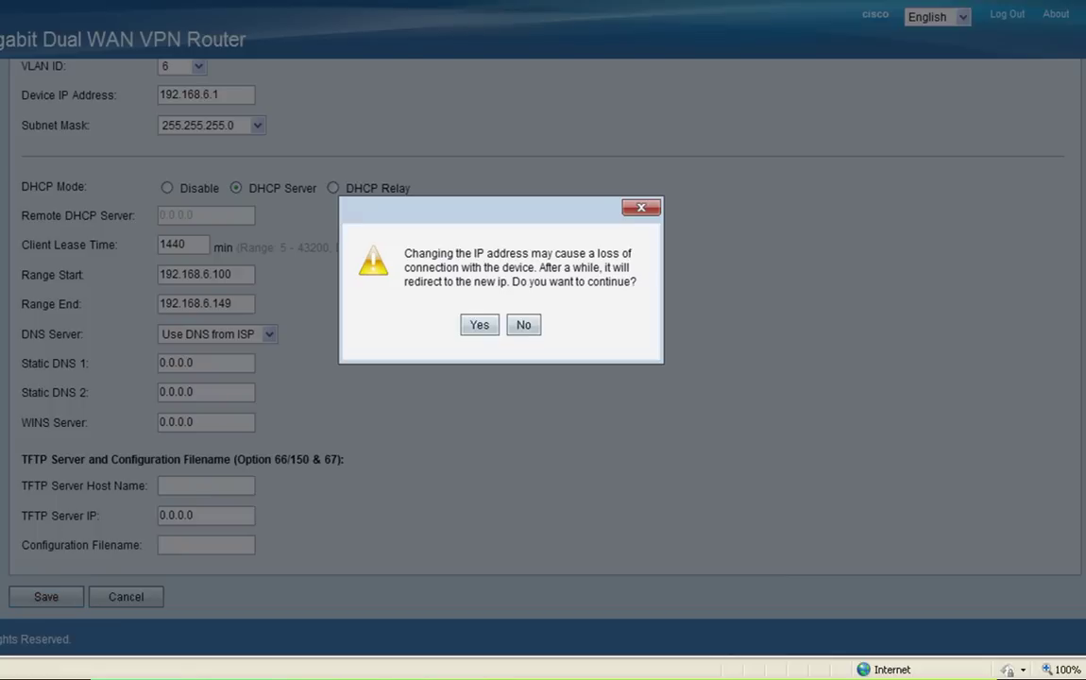
key("Return")
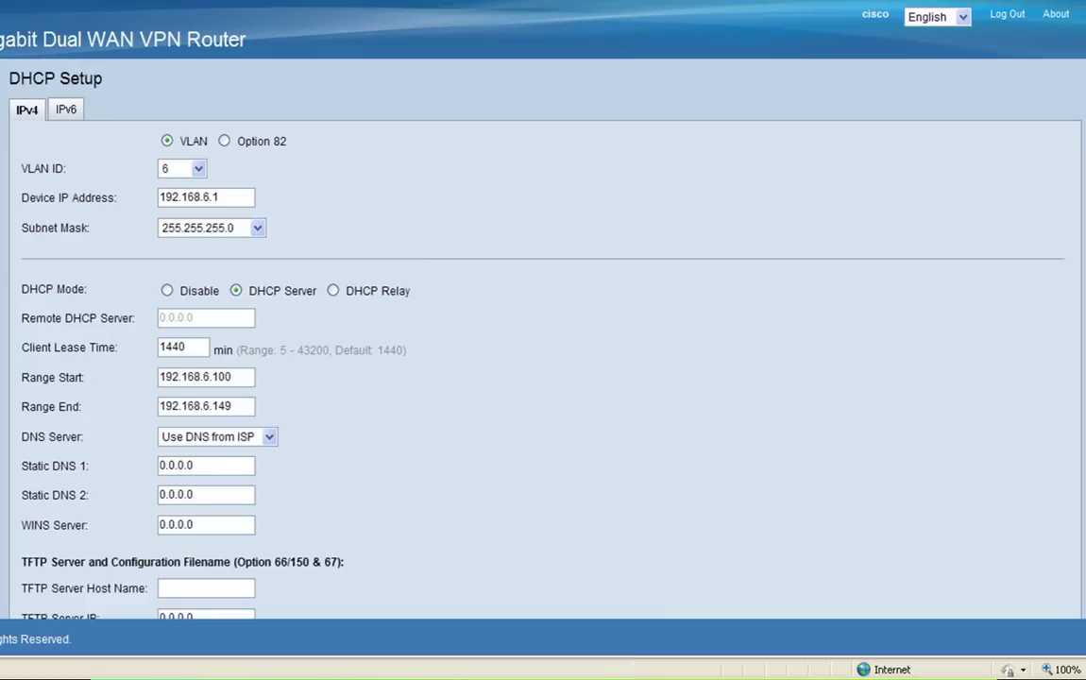
- Select VLAN 100 in the DHCP setup and set its device IP address to 10.1.1.1
left_click(197, 168)
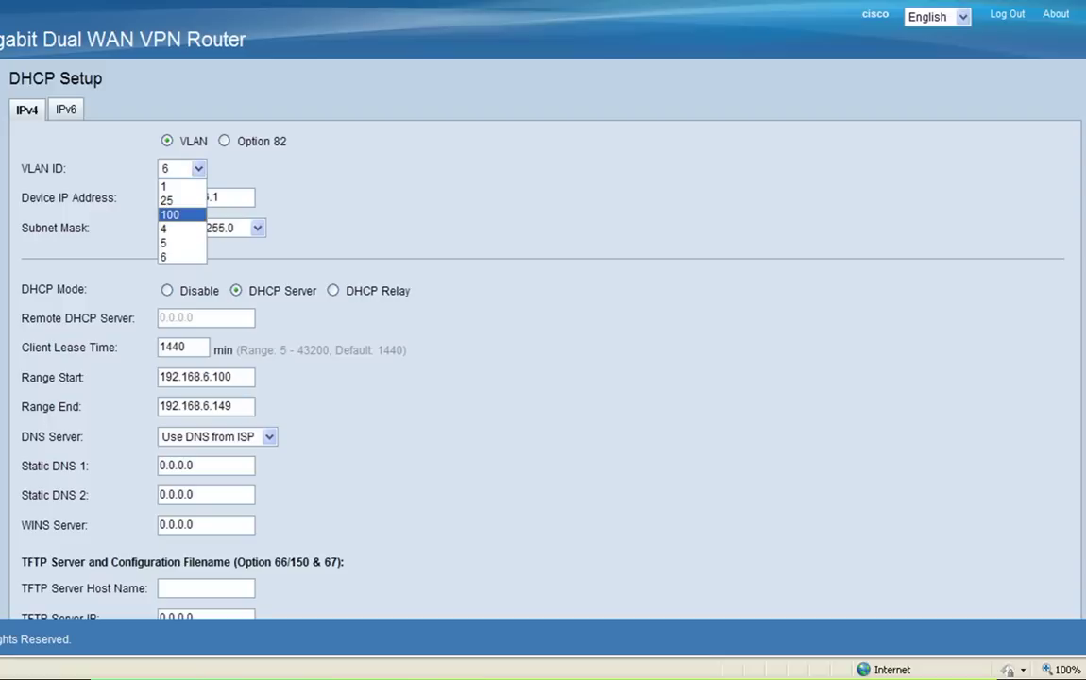
left_click(171, 215)
key("Tab")
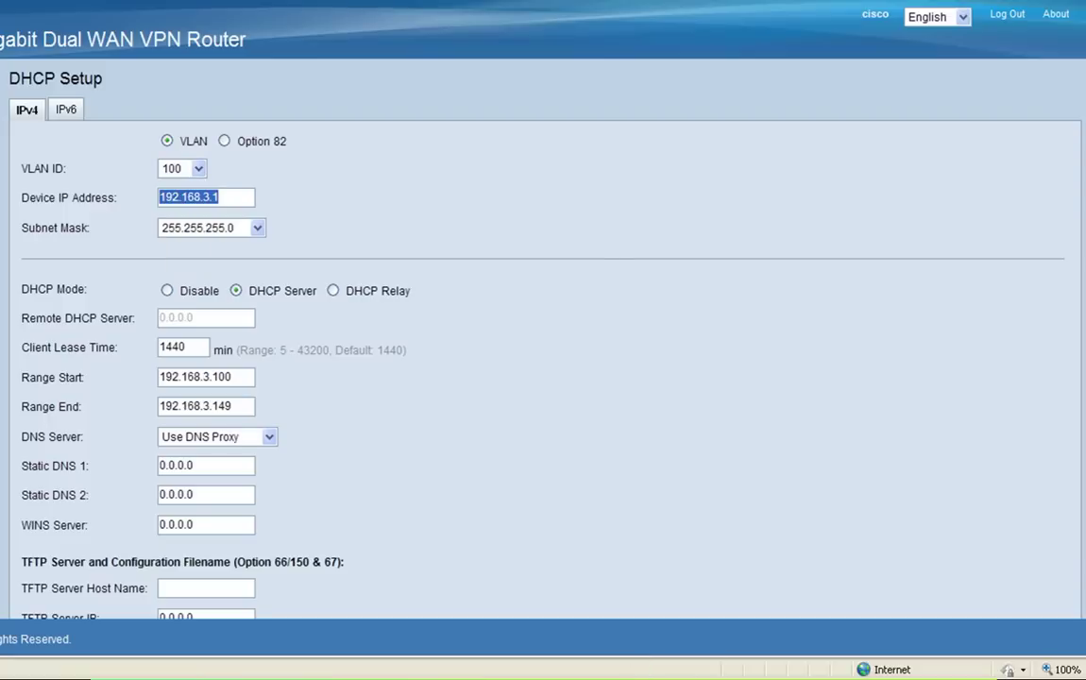
type("10.1.1.")
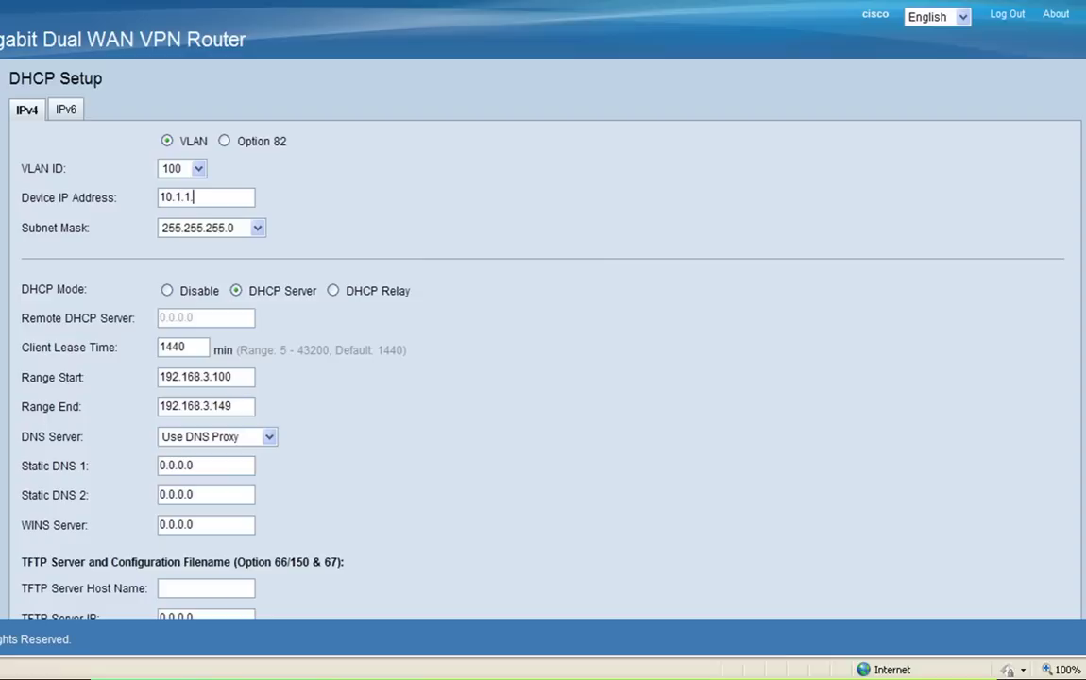
type("1")
left_click(215, 377)
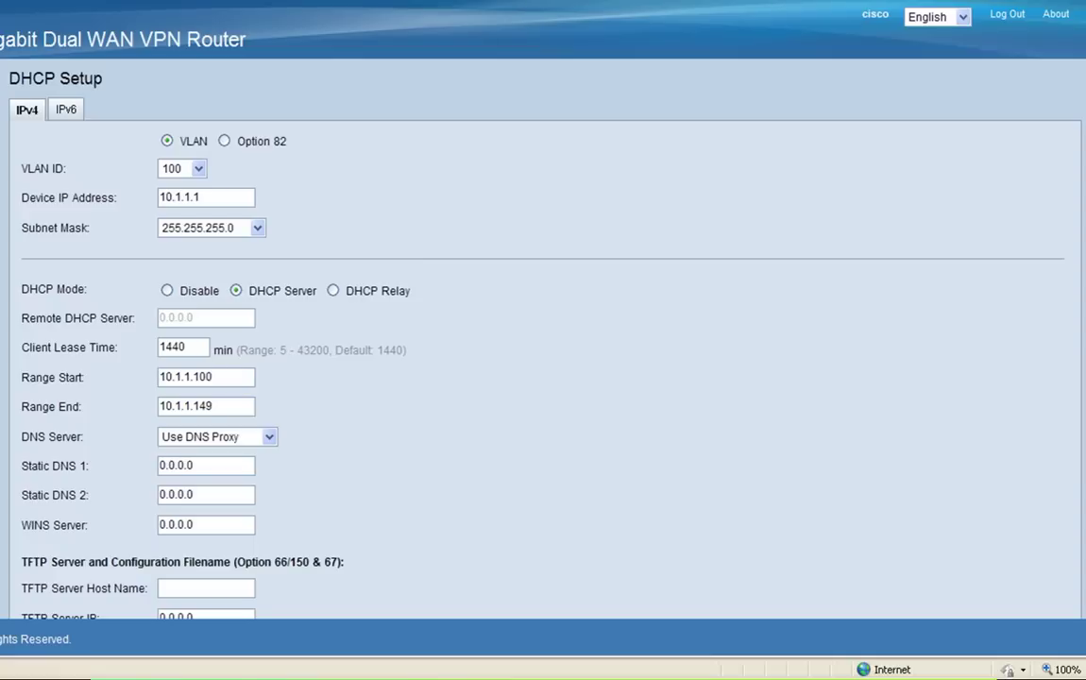
- Set the DNS server of VLAN 100 to Use DNS from ISP
left_click(268, 436)
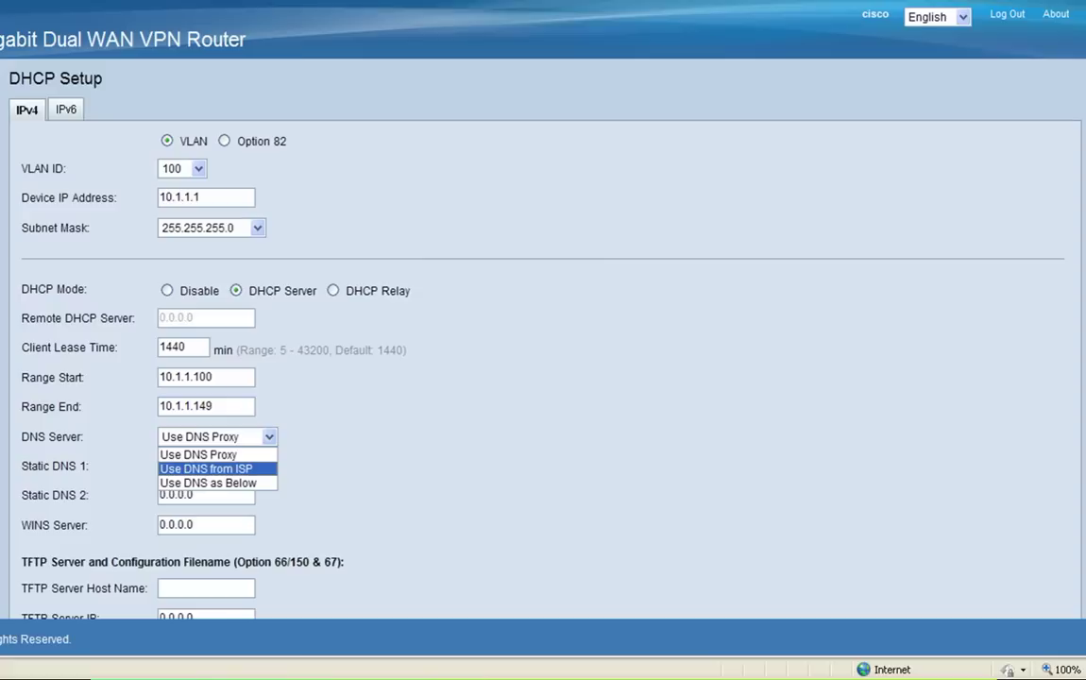
left_click(207, 469)
key("Tab")
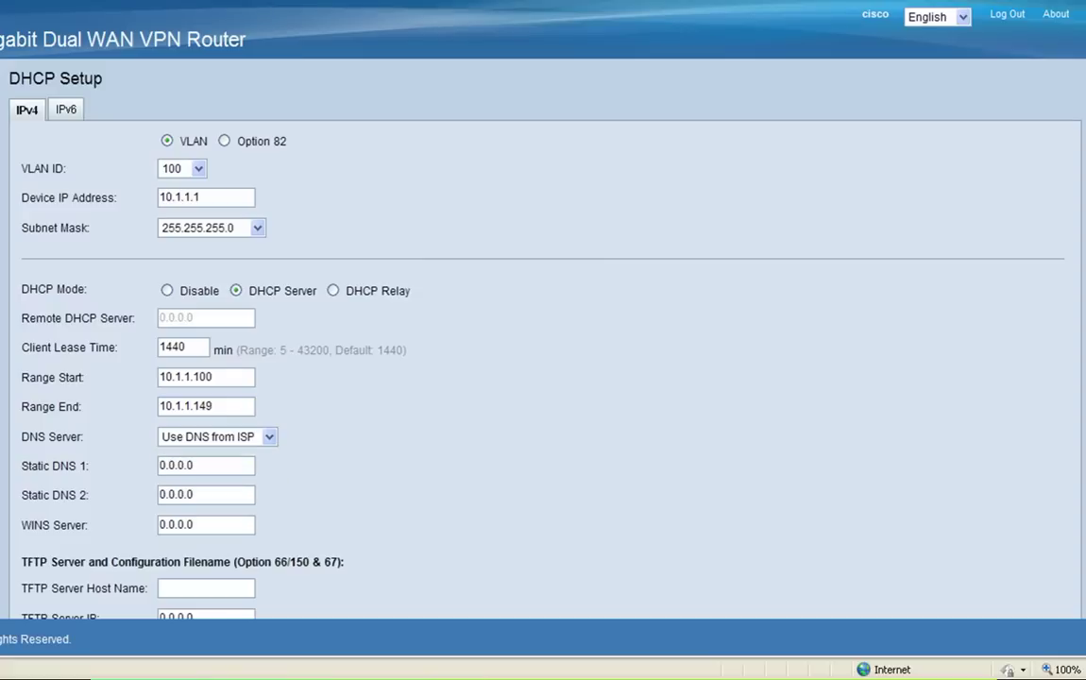
- Give VLAN 100 the TFTP server host name PBX, server IP 10.1.1.254 and configuration filename IPphone, and save the DHCP settings
scroll(545, 340, "down", 2)
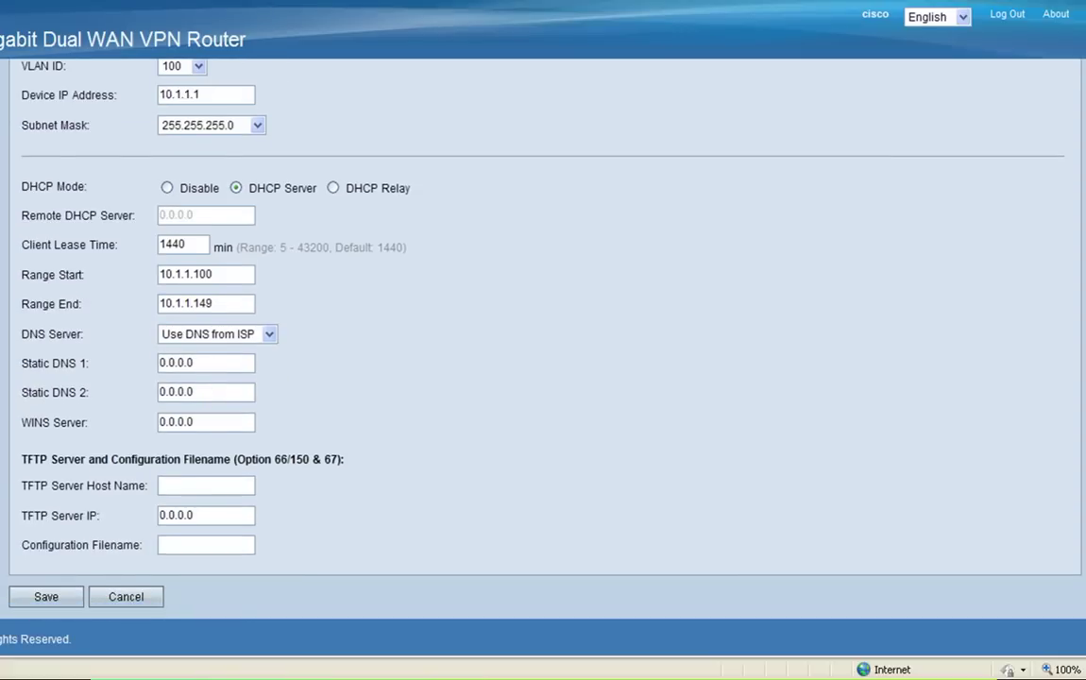
type("PBX")
key("Tab")
type("10.1.1.254")
key("Tab")
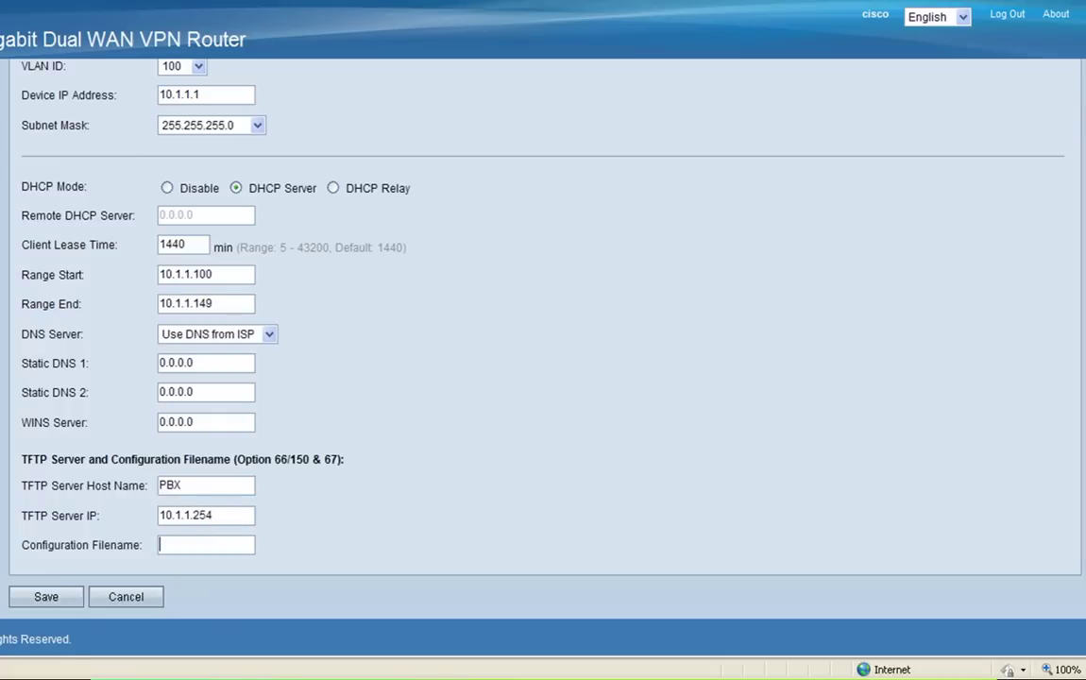
type("IPphone")
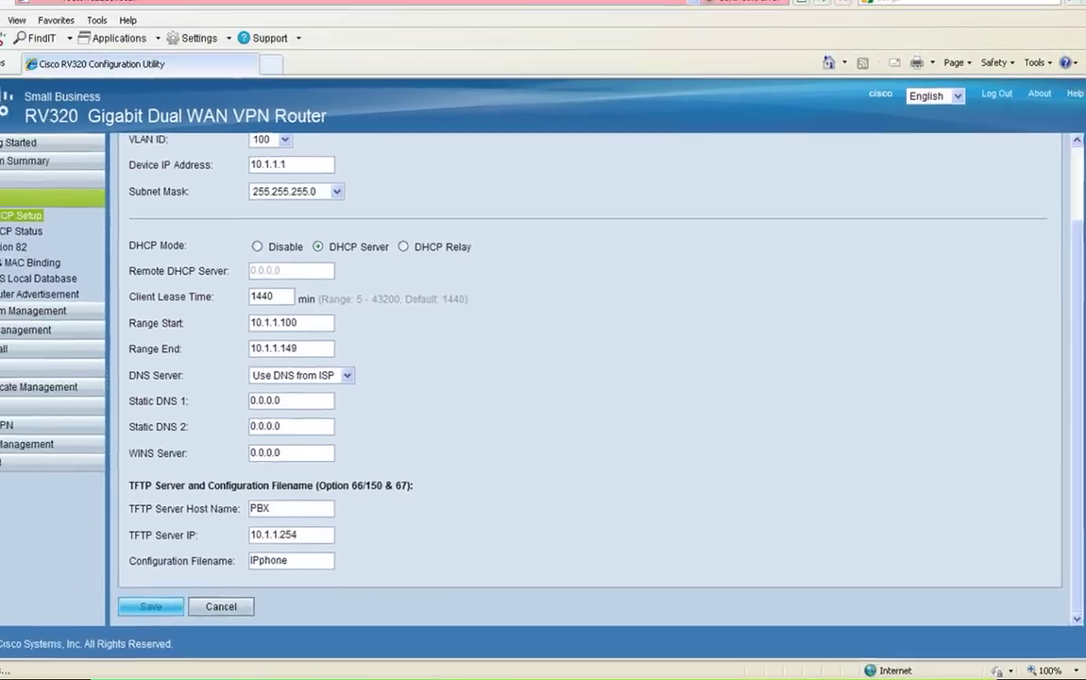
left_click(46, 597)
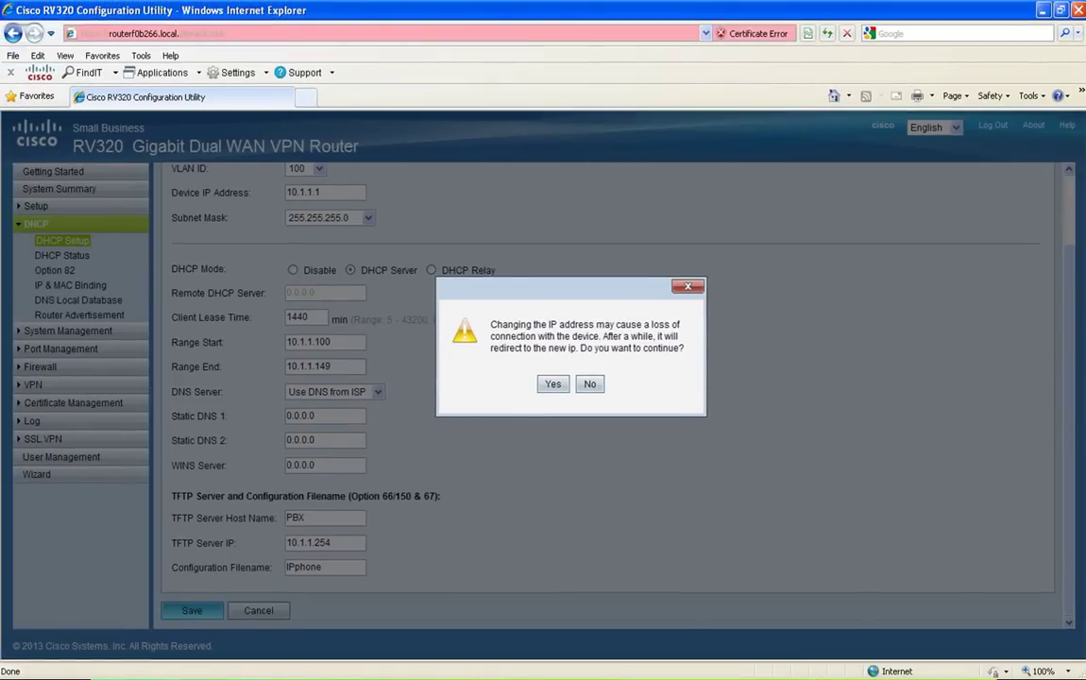
left_click(553, 384)
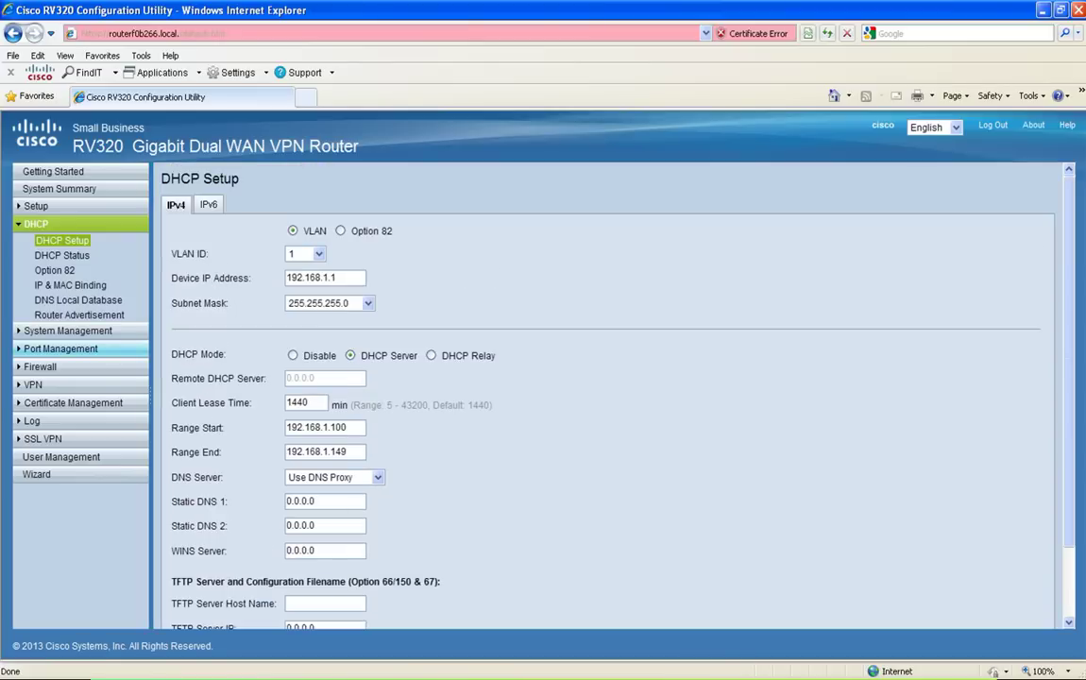
- In VLAN Membership, enable Device Management for the Sales VLAN (ID 4) and save the change
left_click(60, 349)
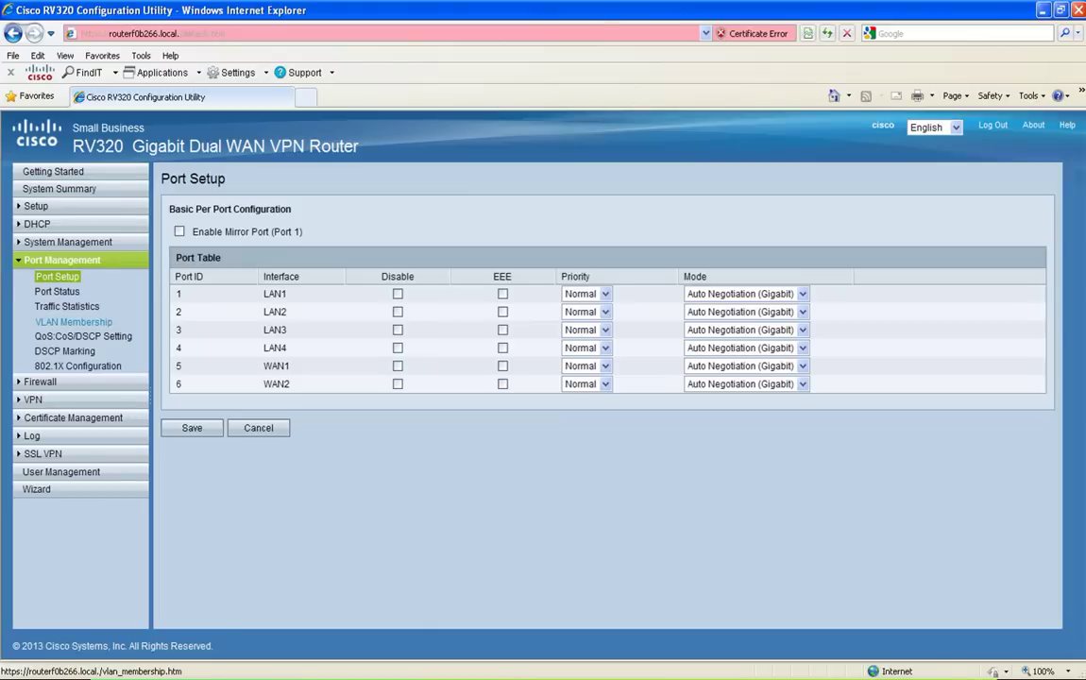
left_click(73, 322)
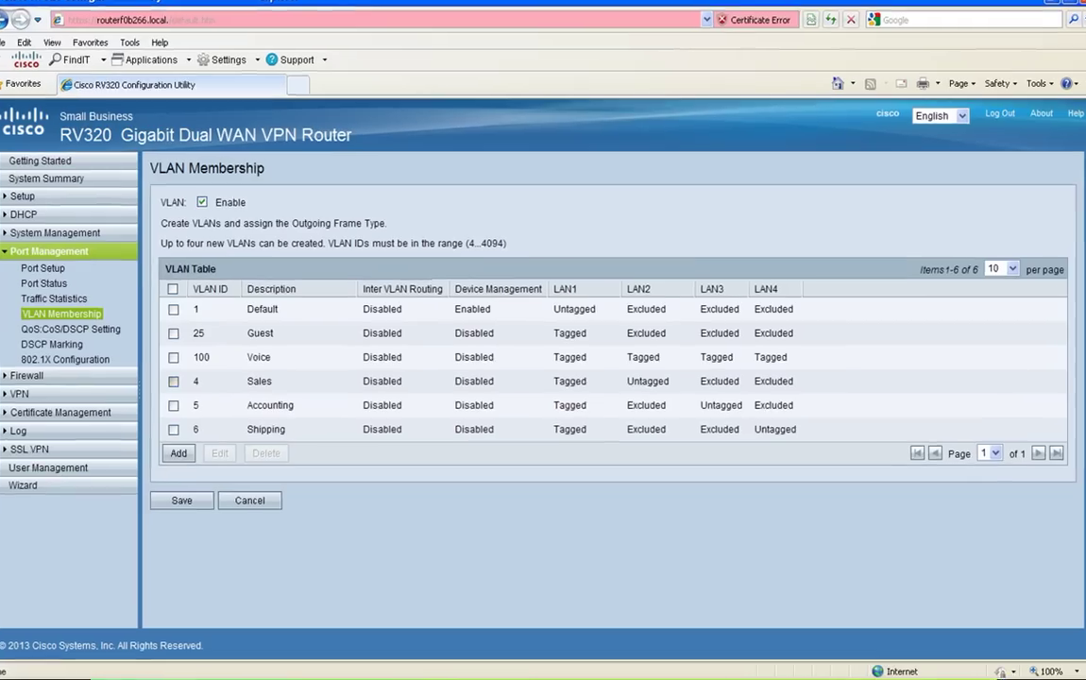
left_click(184, 387)
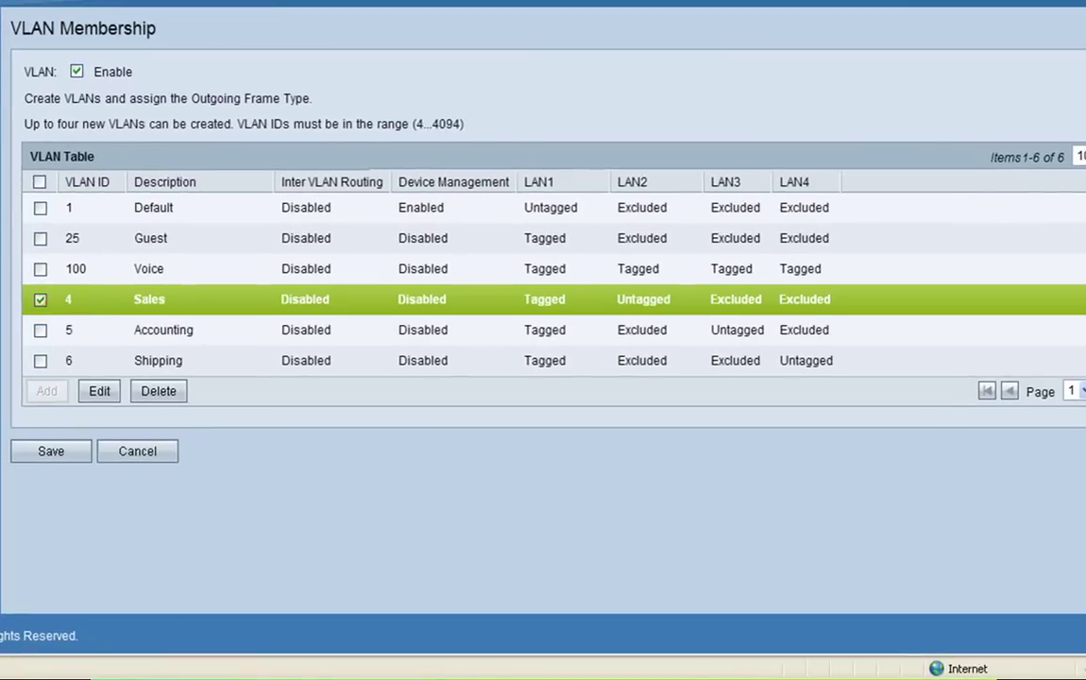
left_click(100, 391)
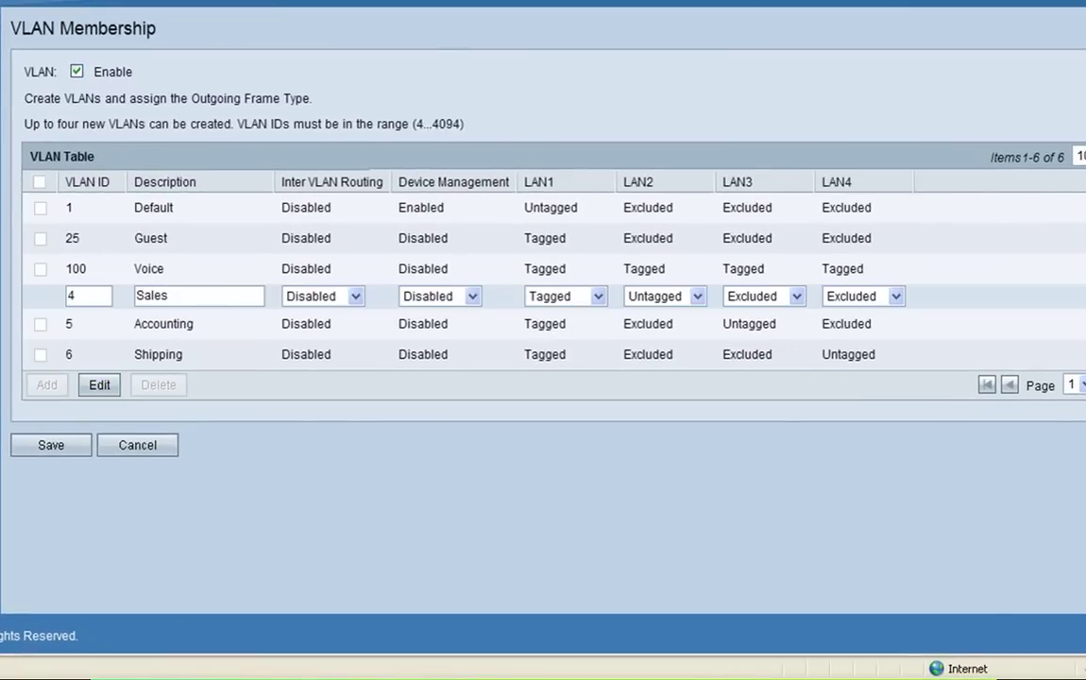
left_click(473, 296)
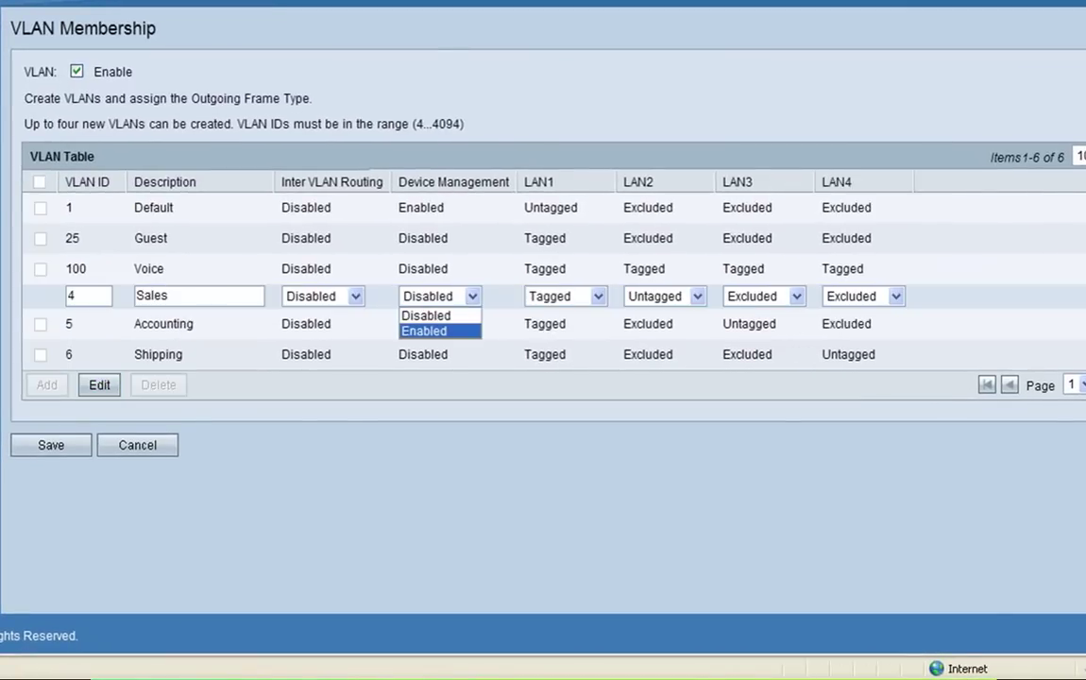
left_click(425, 332)
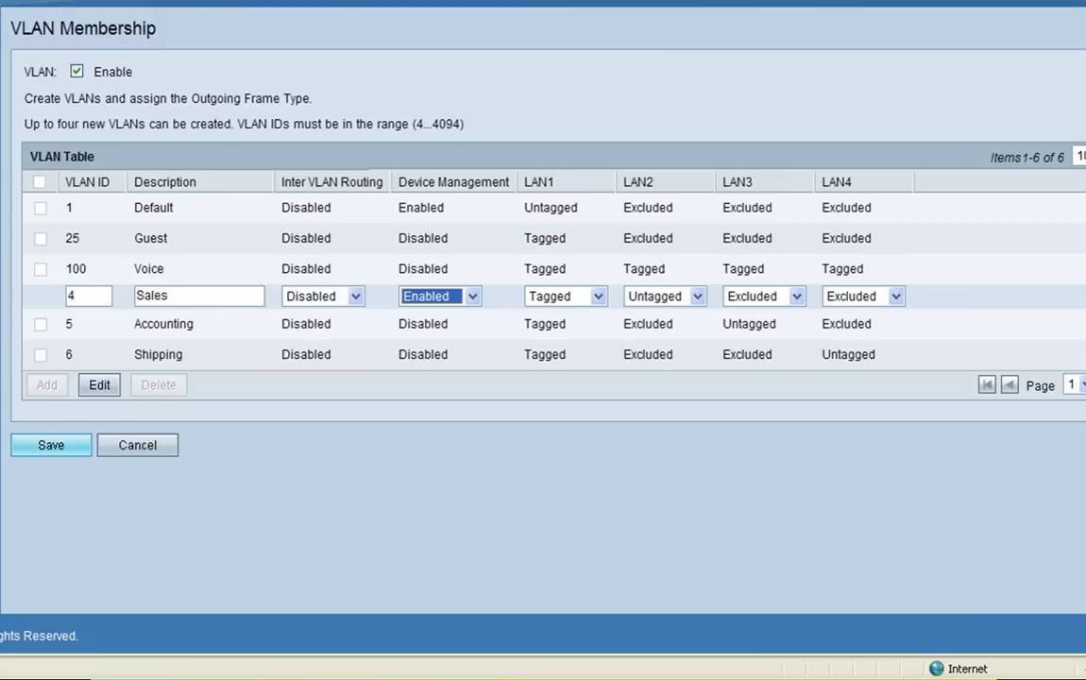
left_click(51, 444)
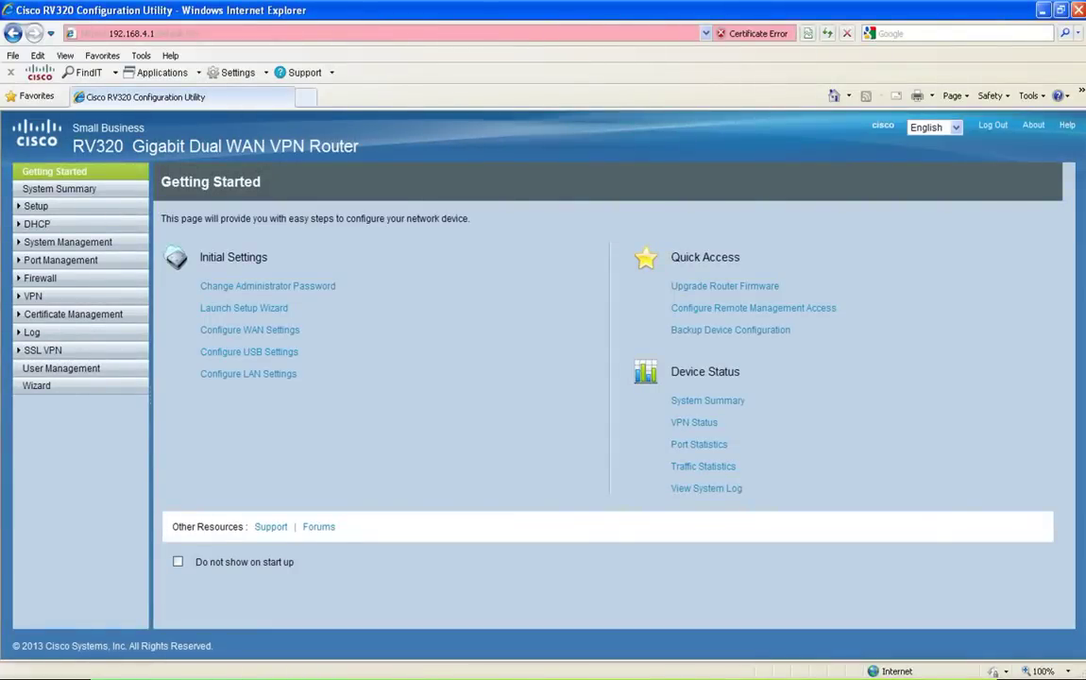
- Switch to the Windows Command Prompt and display the computer's IP configuration with ipconfig
left_click(500, 677)
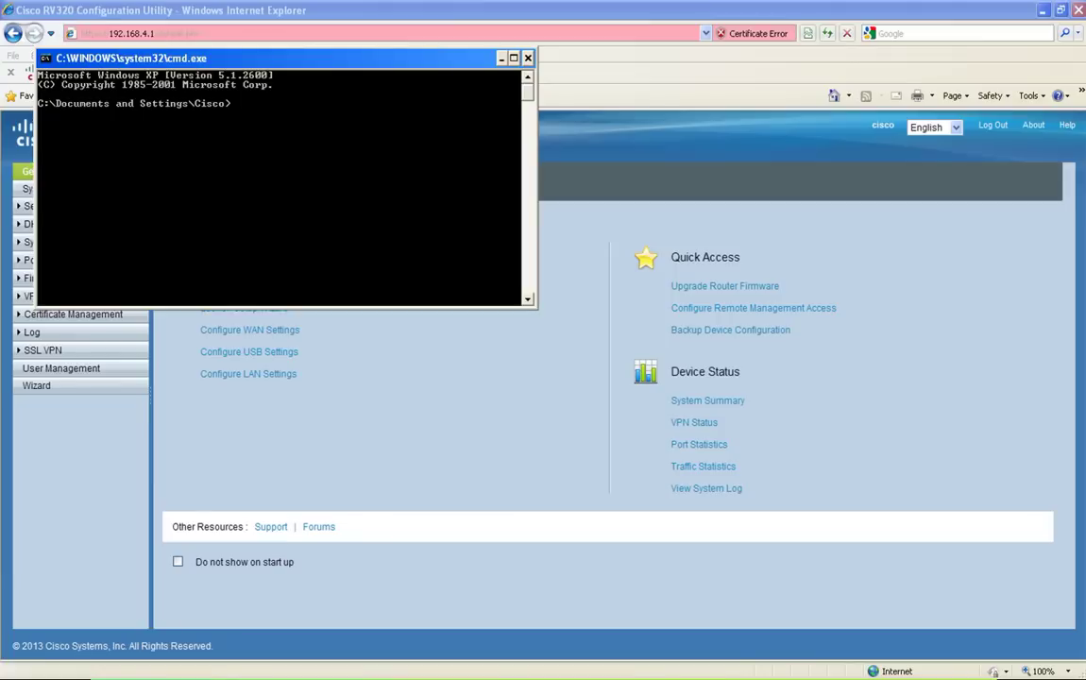
type("ipconfig")
key("Return")
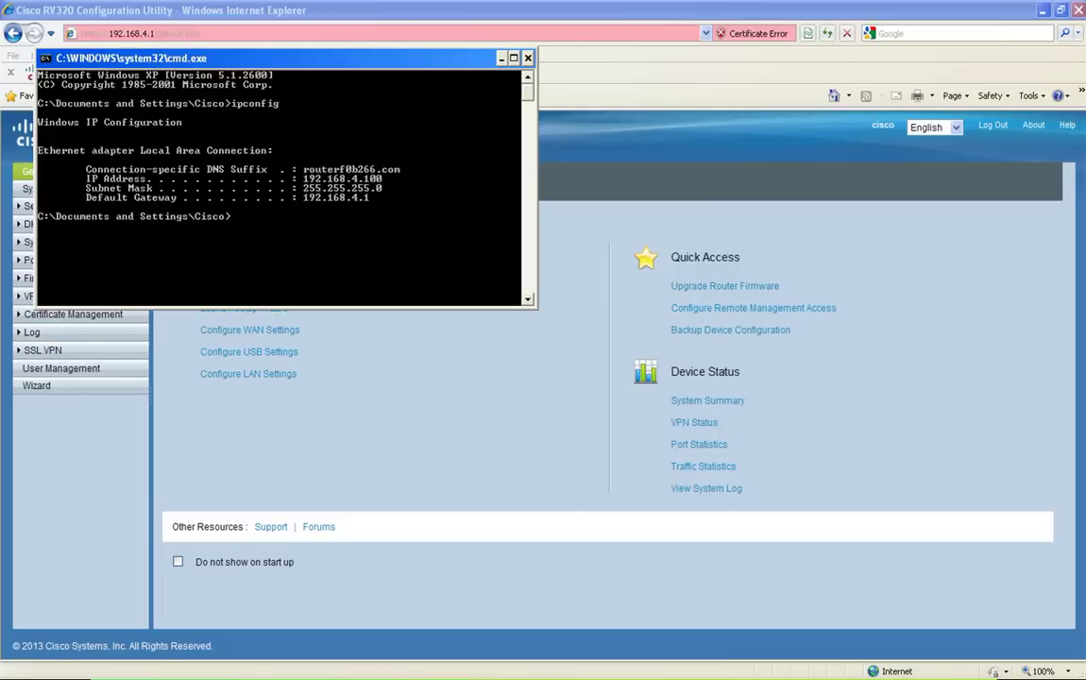
- Ping the Accounting VLAN's gateway at 192.168.5.1 and the host at 192.168.5.100
type("ping 192.168.5.1")
key("Return")
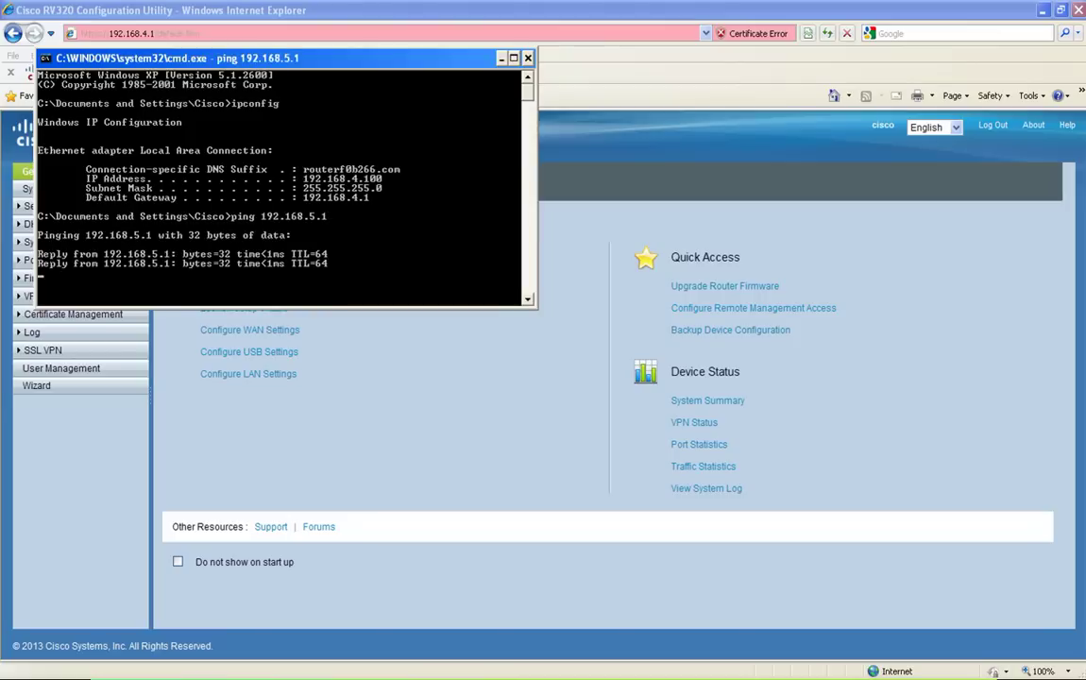
key("Up")
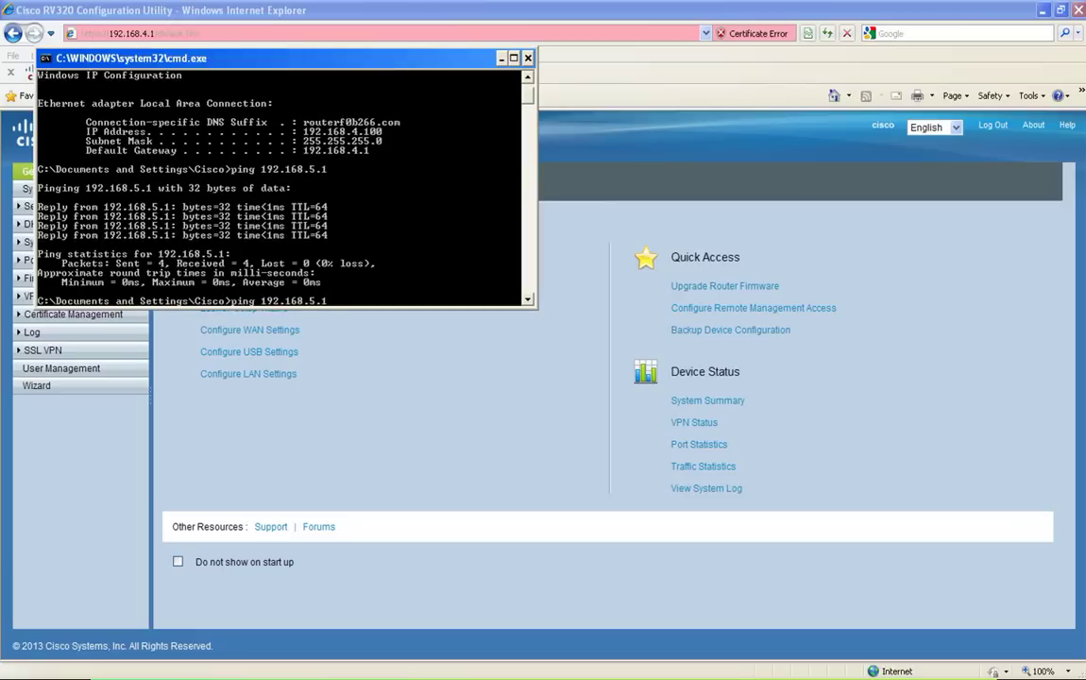
type("00")
key("Return")
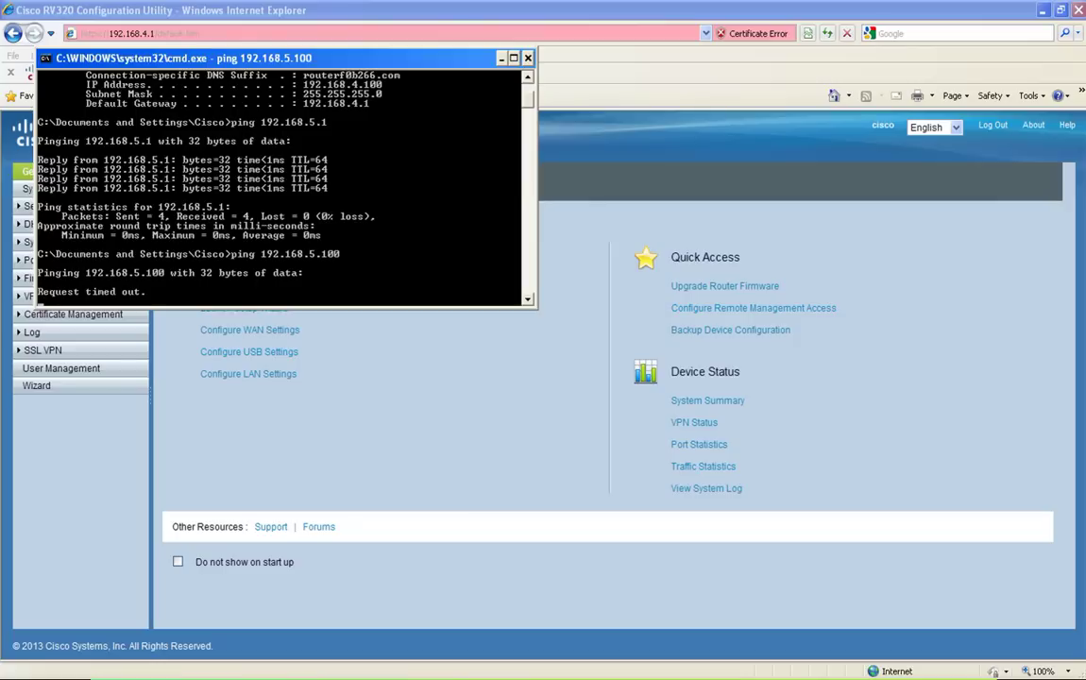
- Switch back to the router's web utility, enable Inter VLAN Routing for the Sales and Accounting VLANs in VLAN Membership, and save
key("alt+Tab")
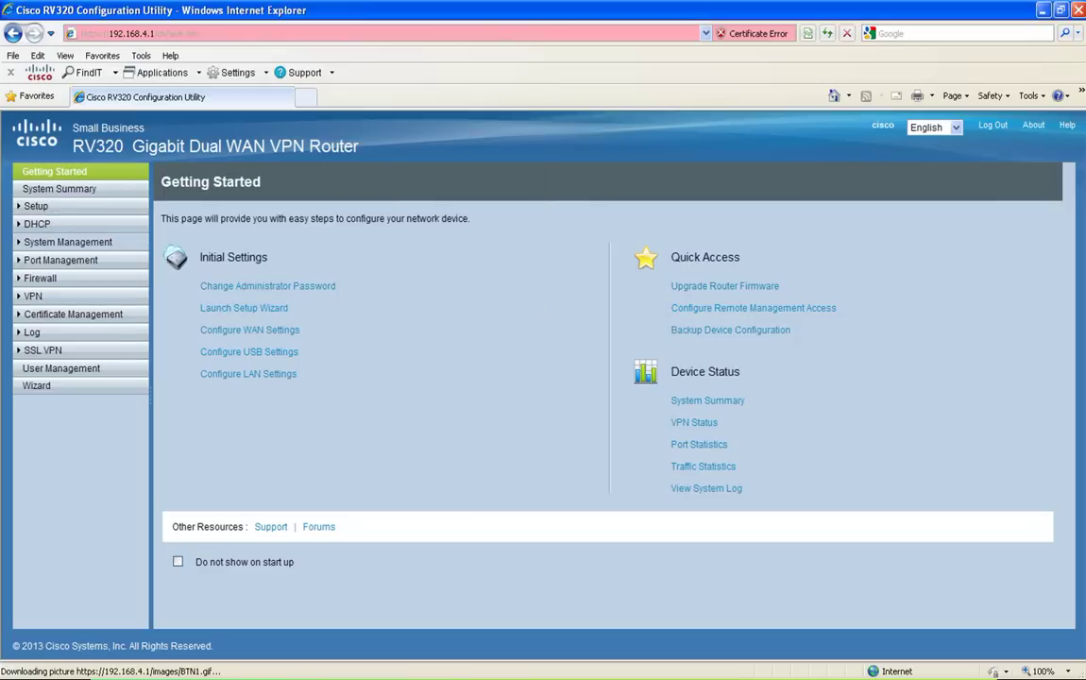
left_click(60, 259)
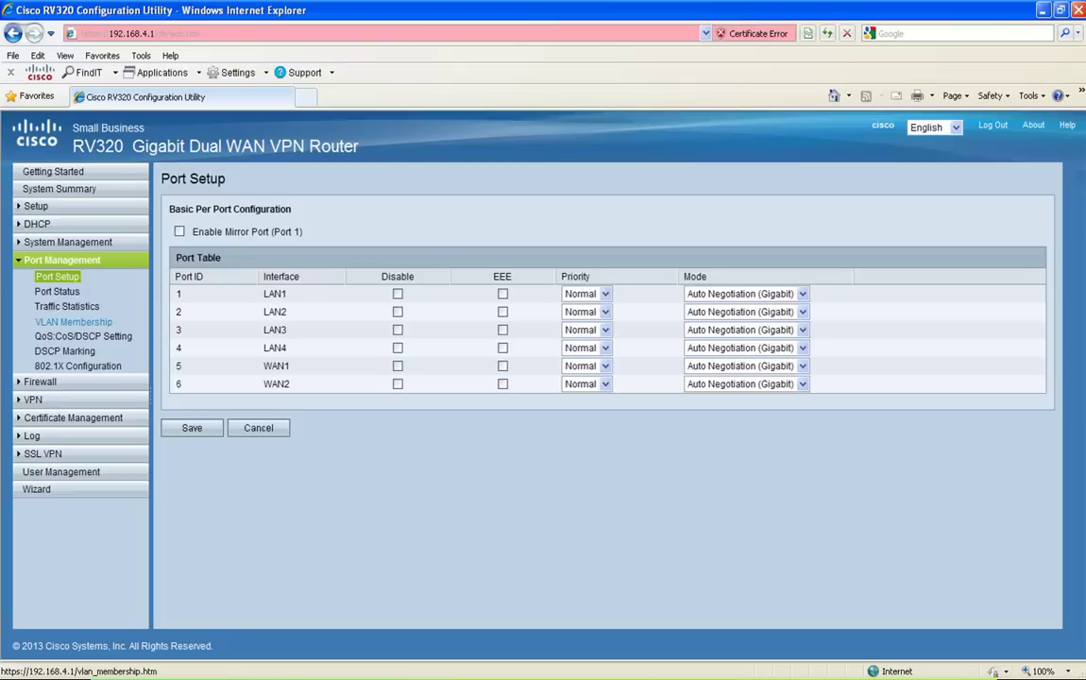
left_click(74, 322)
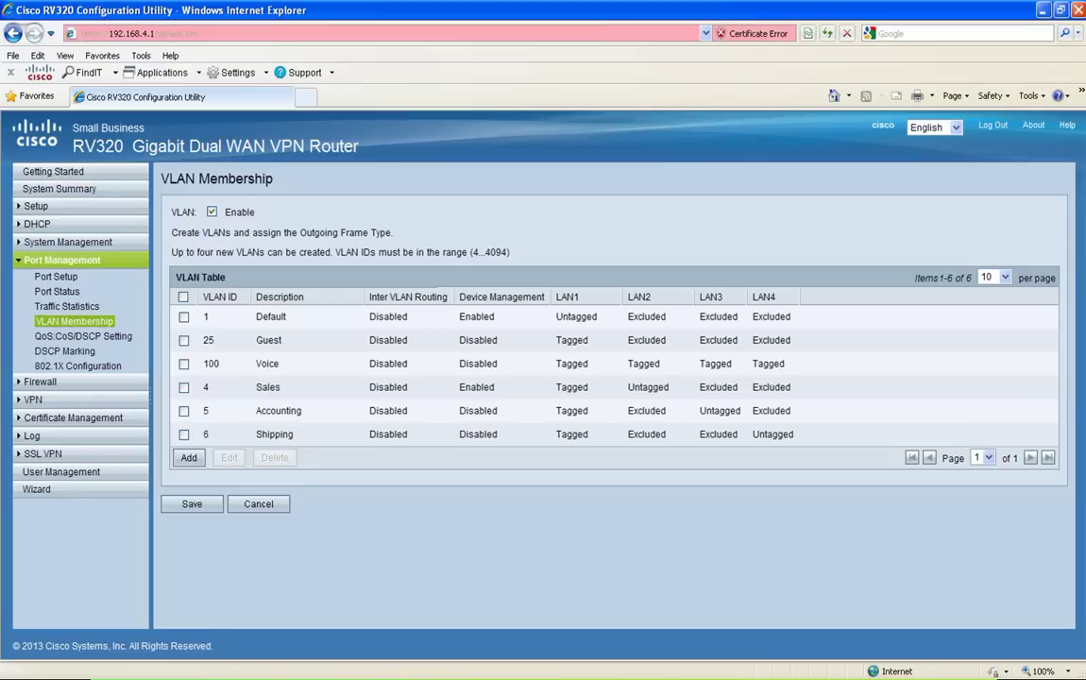
left_click(183, 387)
left_click(183, 410)
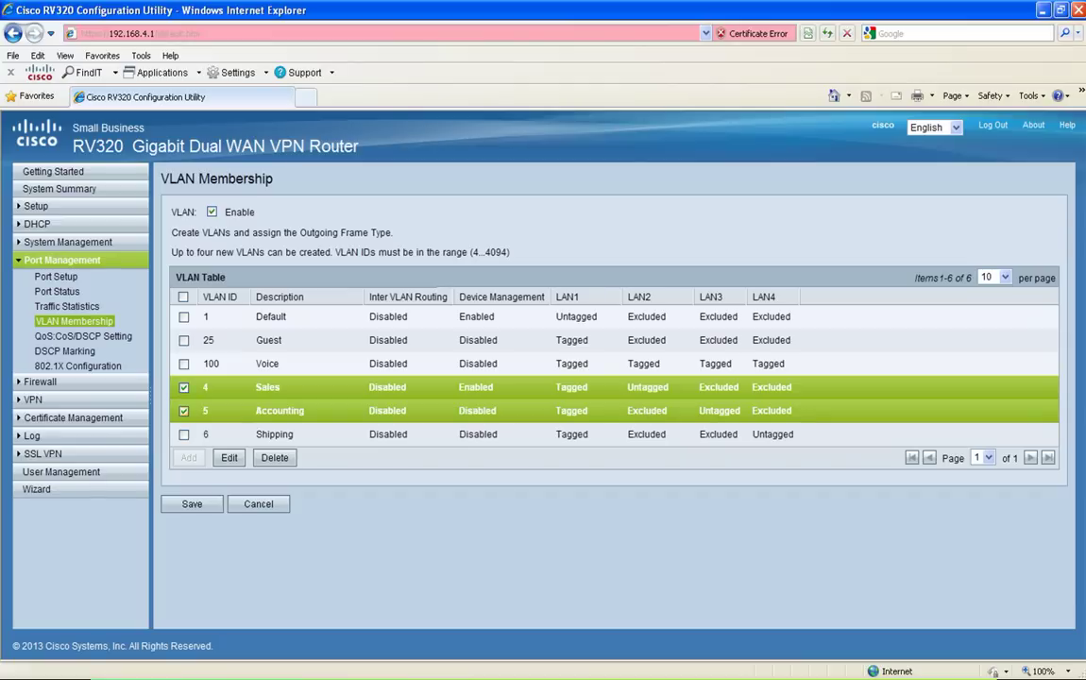
left_click(230, 457)
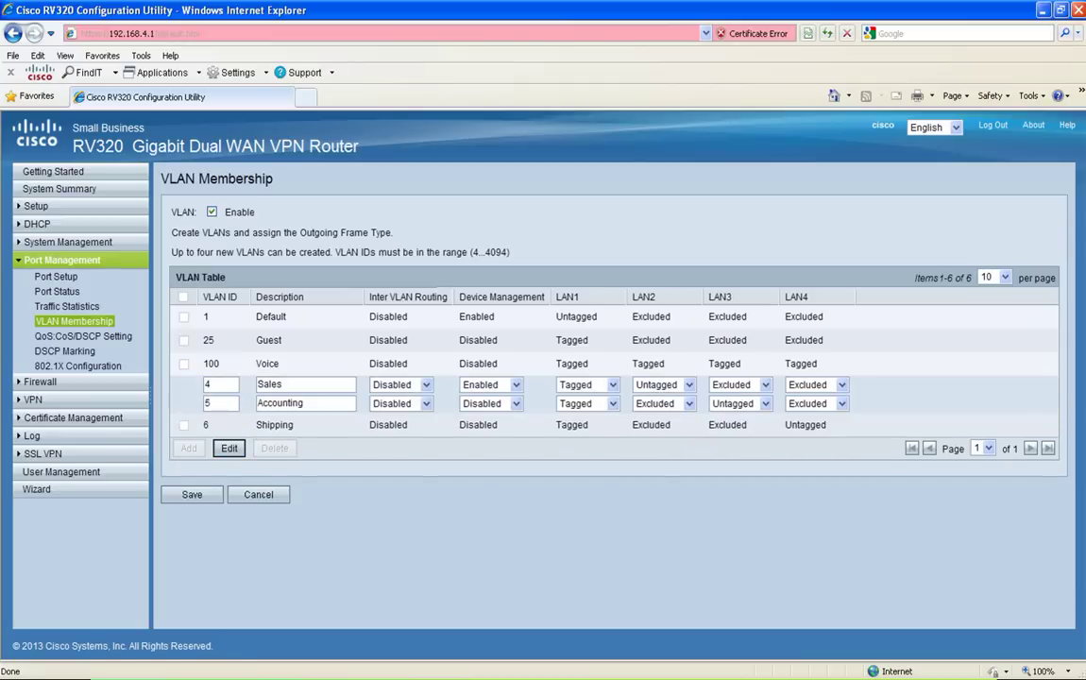
left_click(426, 384)
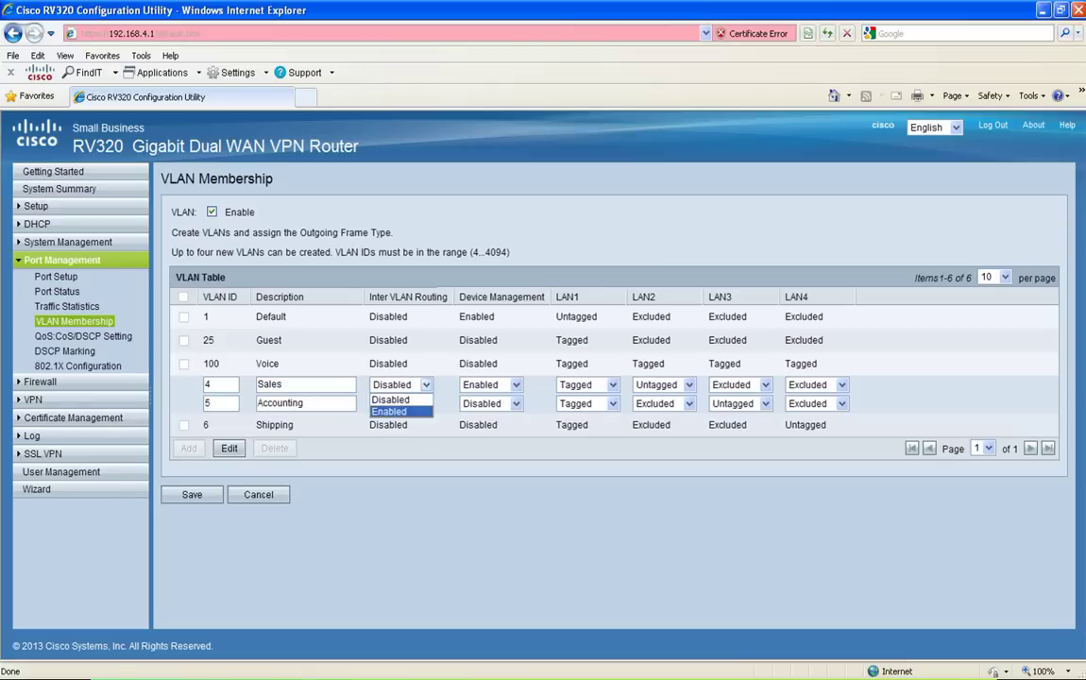
left_click(392, 413)
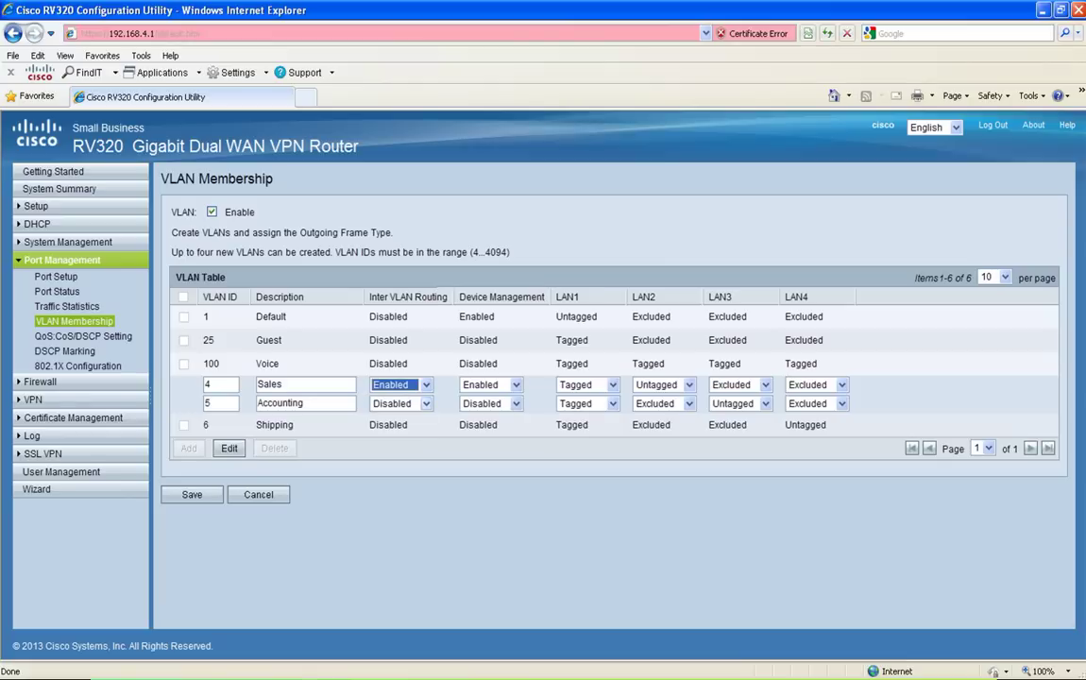
left_click(401, 403)
left_click(389, 429)
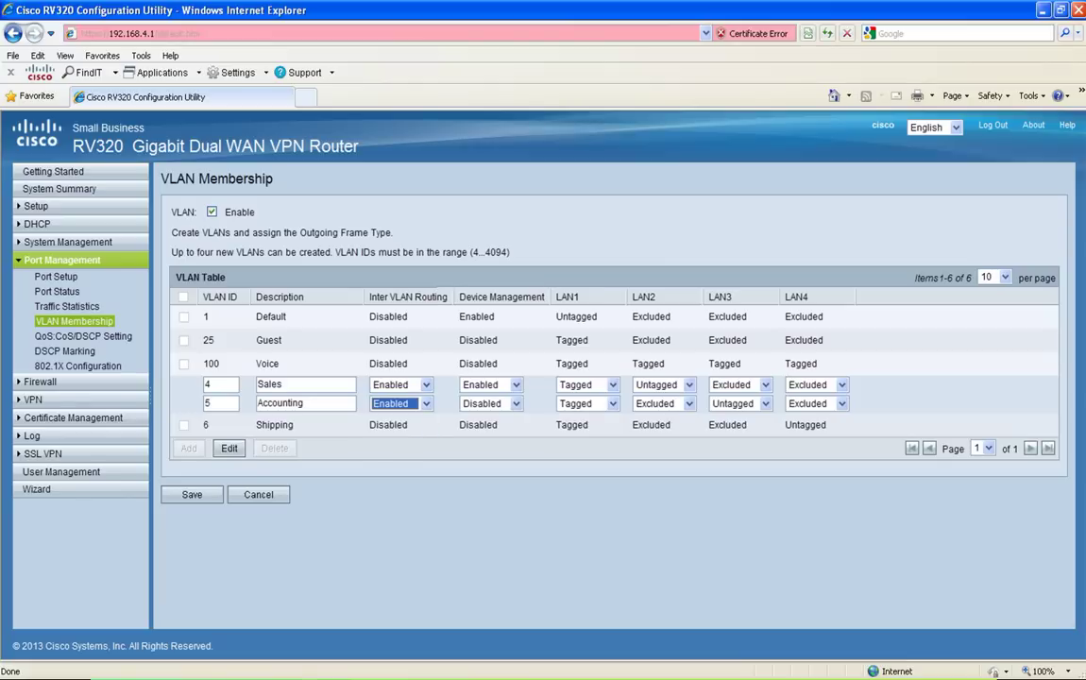
left_click(191, 494)
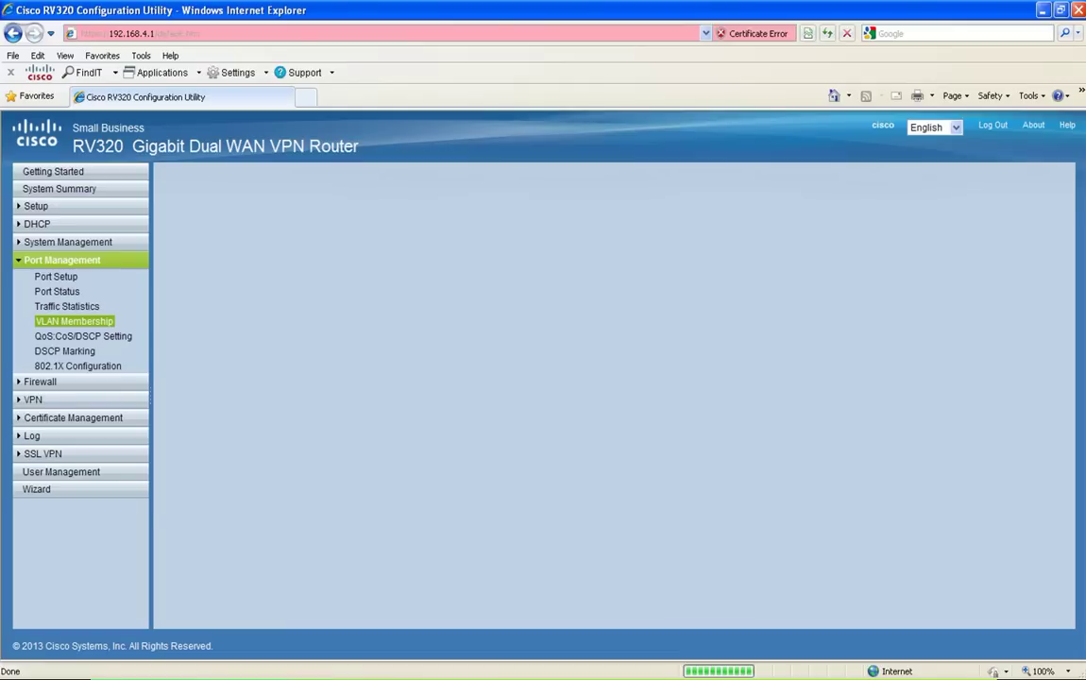
- Switch to the Command Prompt and repeat the ping to 192.168.5.100 to test routing between the VLANs
key("alt+Tab")
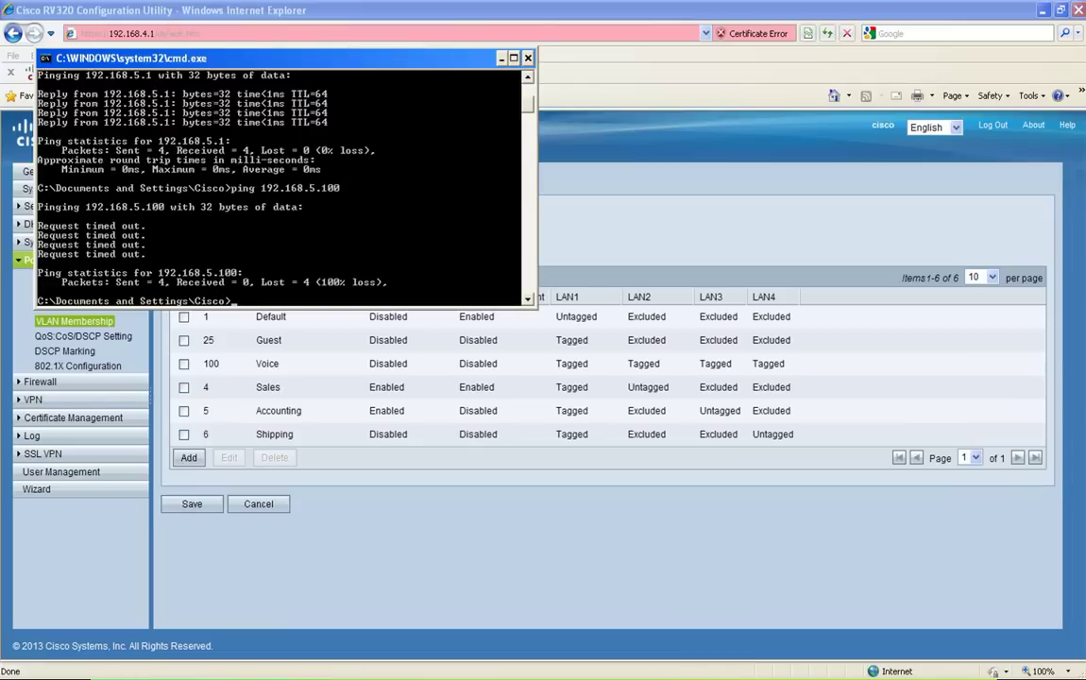
key("Up")
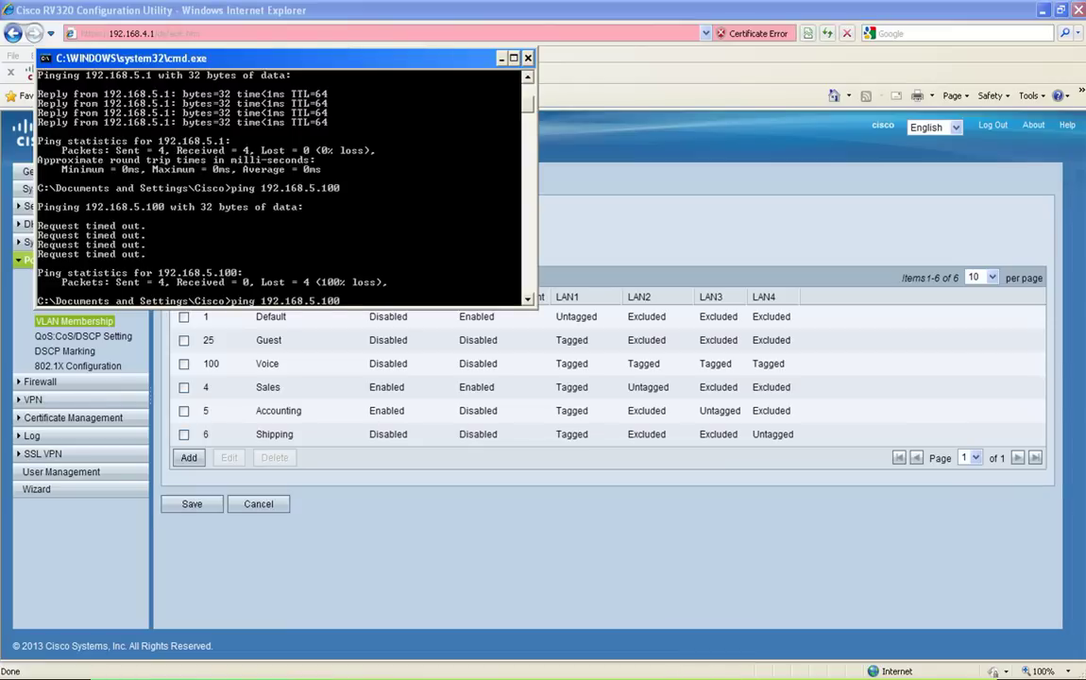
key("Return")
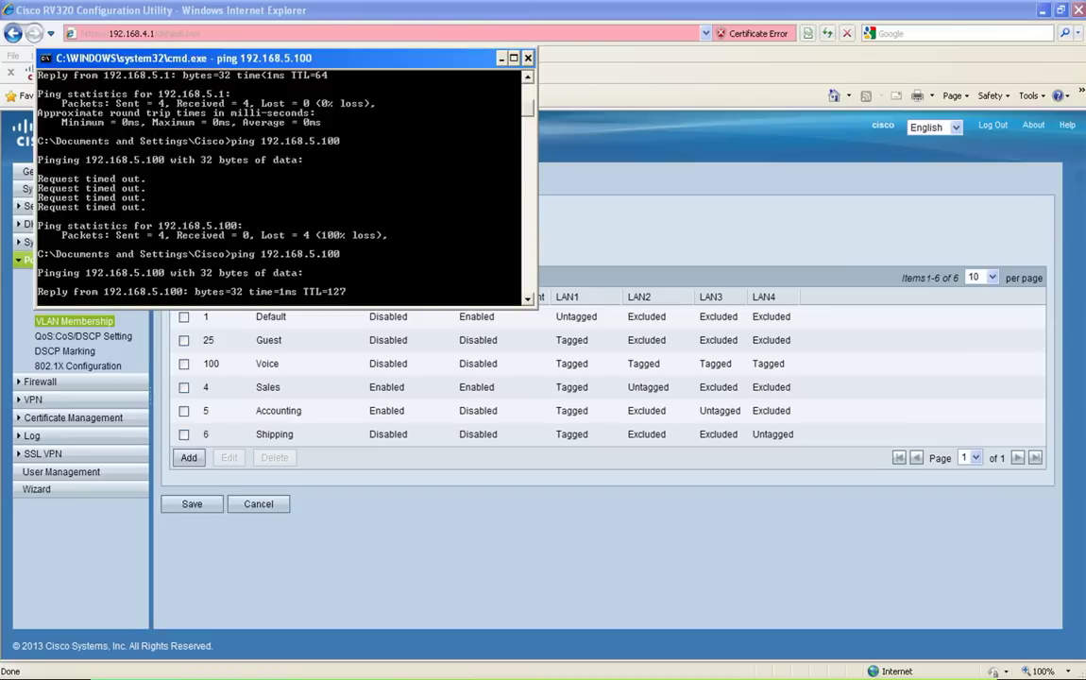